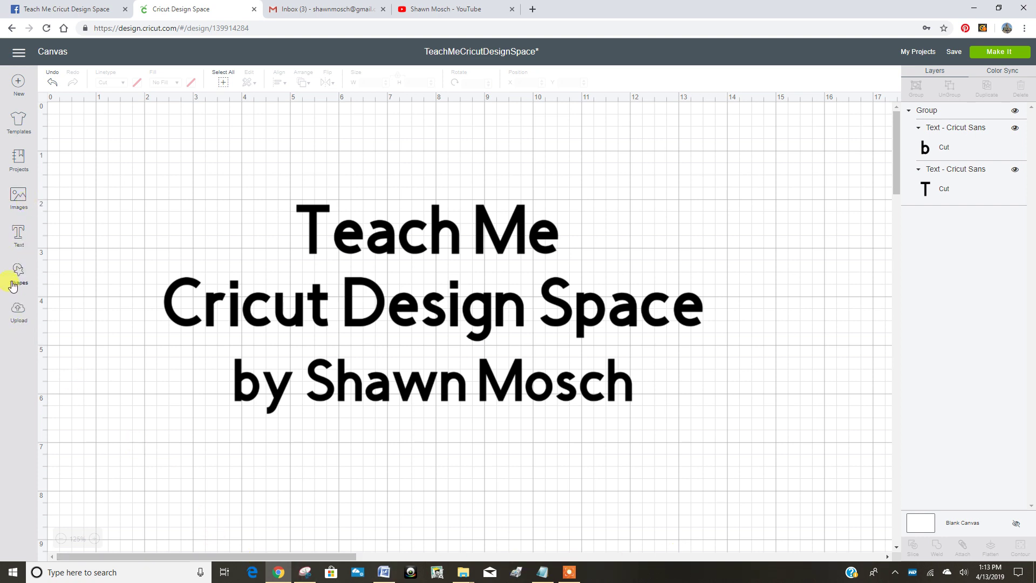
Add a new text object reading 'text' with the Text tool
left_click(16, 239)
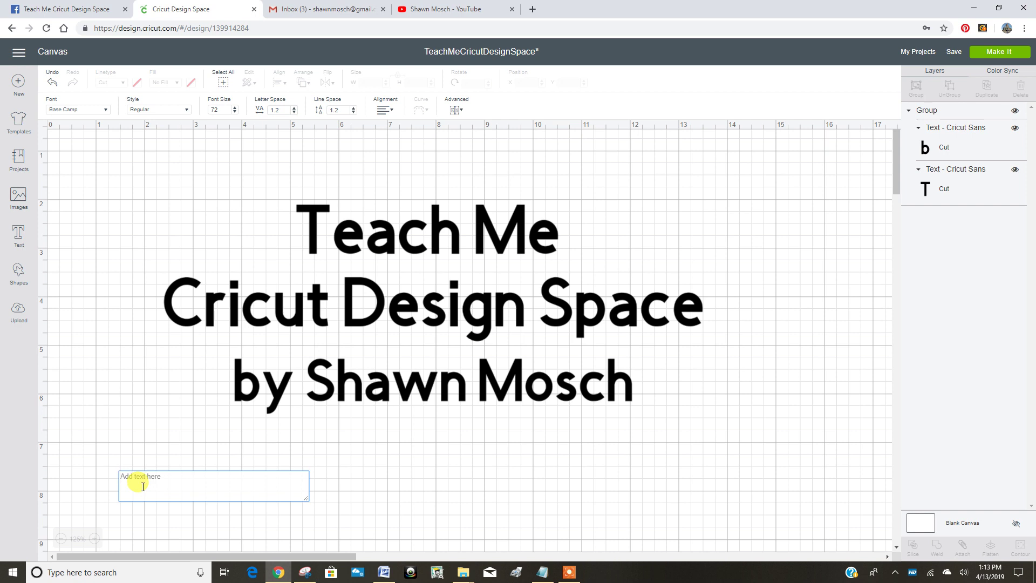
type("text")
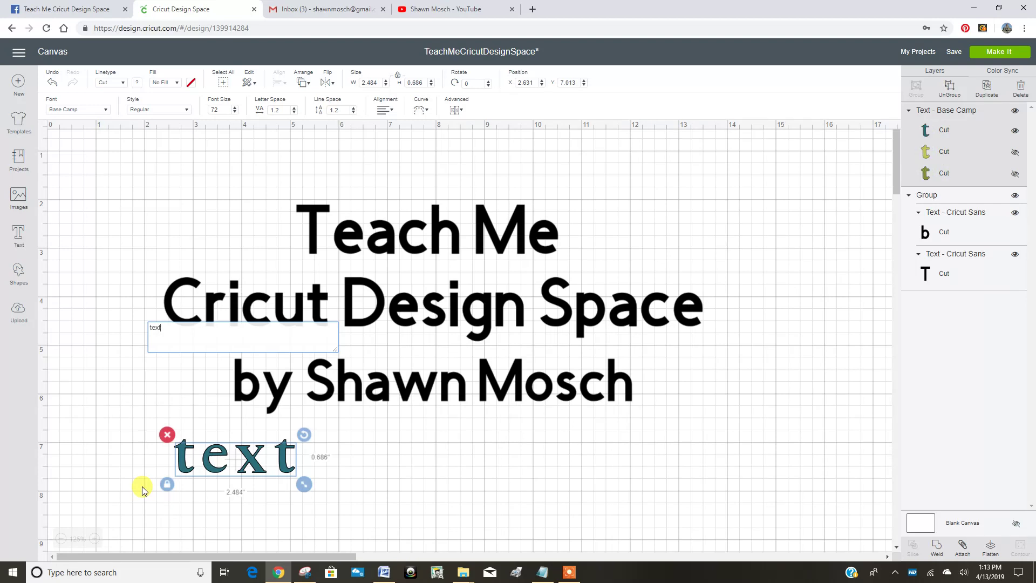
Enlarge the 'text' object proportionally to about 4.4 inches wide
left_click(398, 489)
left_click(243, 471)
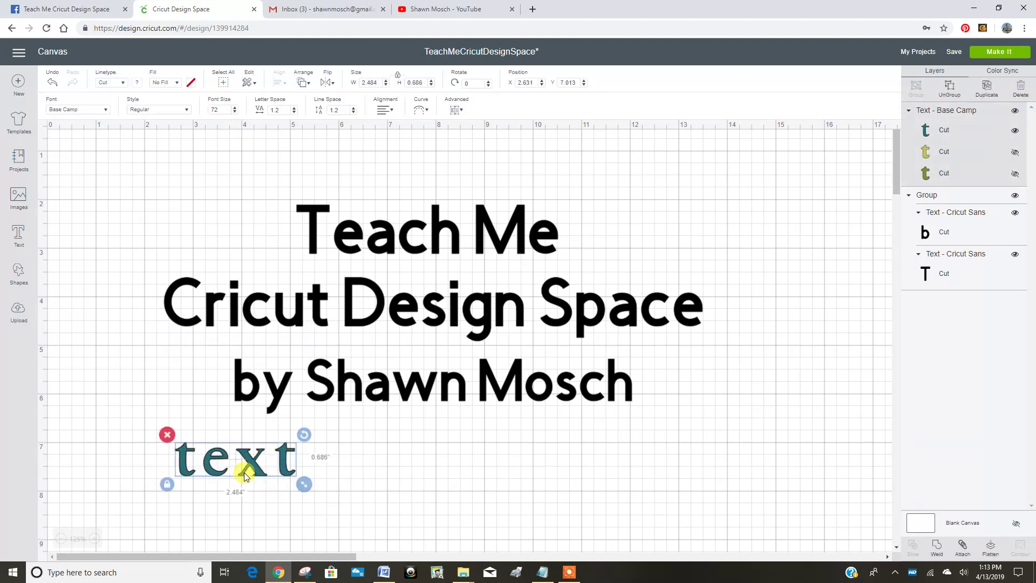
left_click_drag(302, 484, 399, 515)
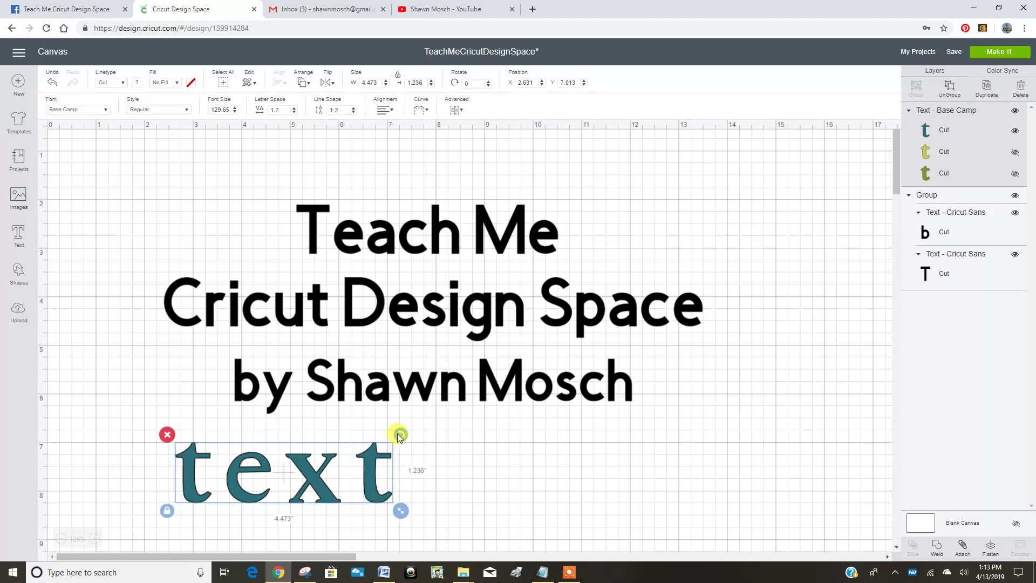
Tilt the text, unlock proportions and squeeze it narrower, then undo the squeeze
mouse_move(401, 432)
left_mouse_down()
mouse_move(294, 307)
mouse_move(351, 351)
mouse_move(387, 441)
left_mouse_up()
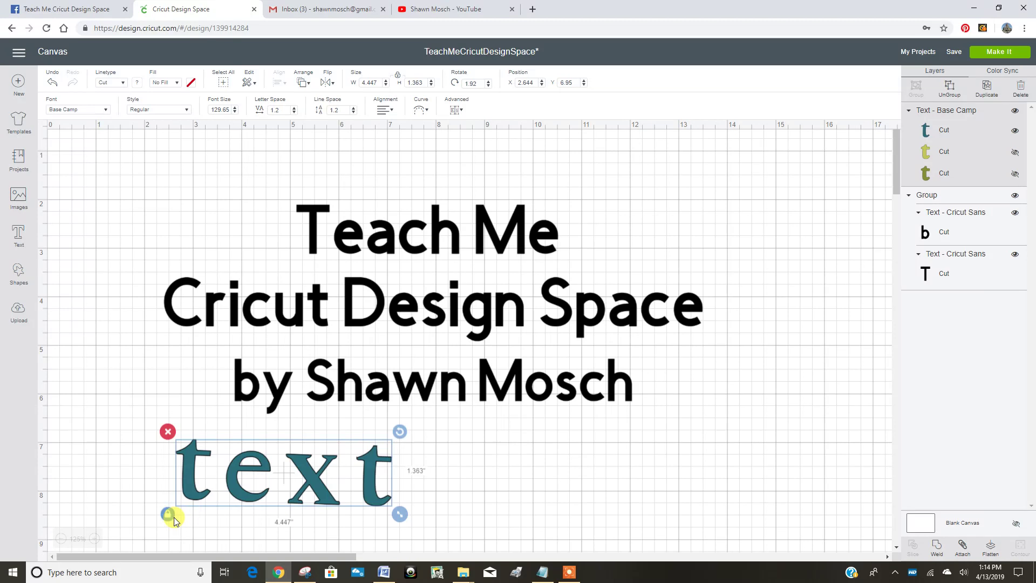
left_click(168, 515)
left_click_drag(403, 518, 251, 524)
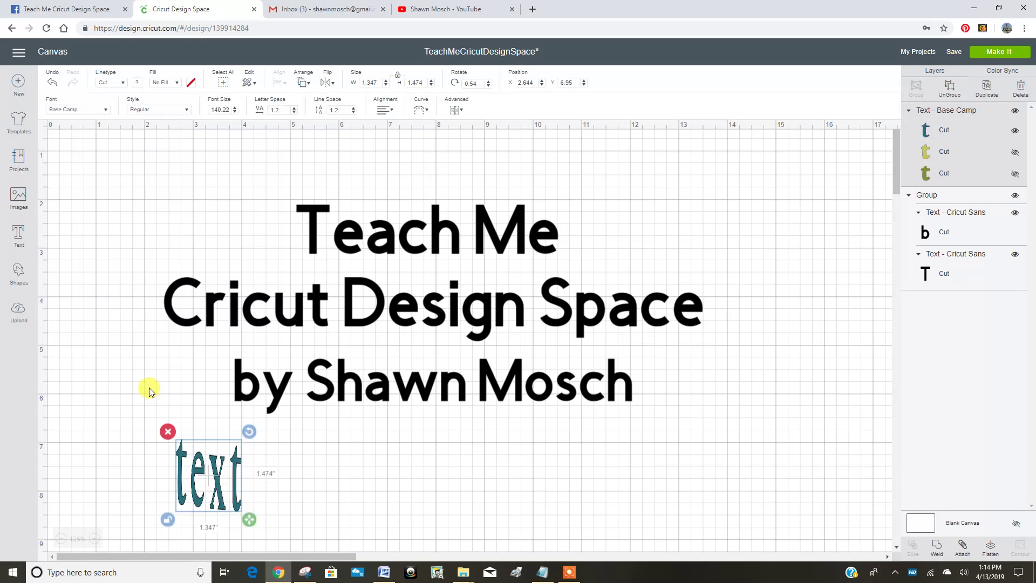
left_click(51, 83)
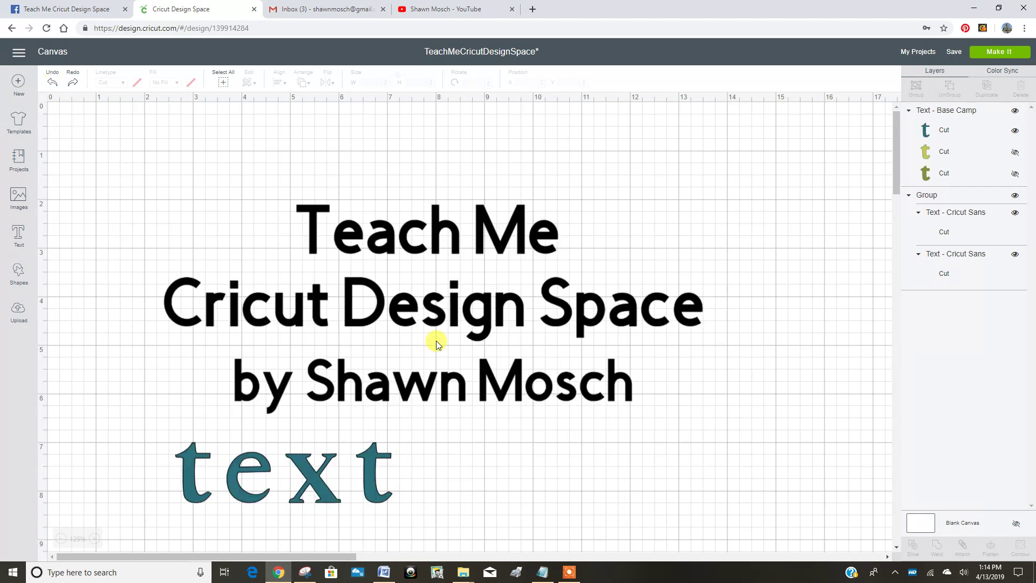
Raise the black title block and move the 'text' object up just beneath it
left_click(401, 326)
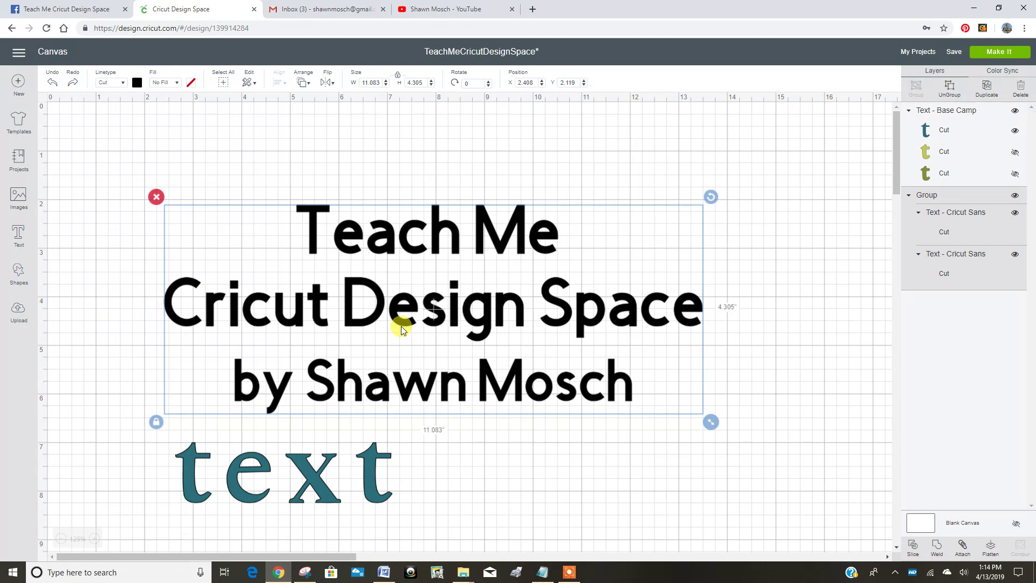
left_click_drag(400, 326, 402, 244)
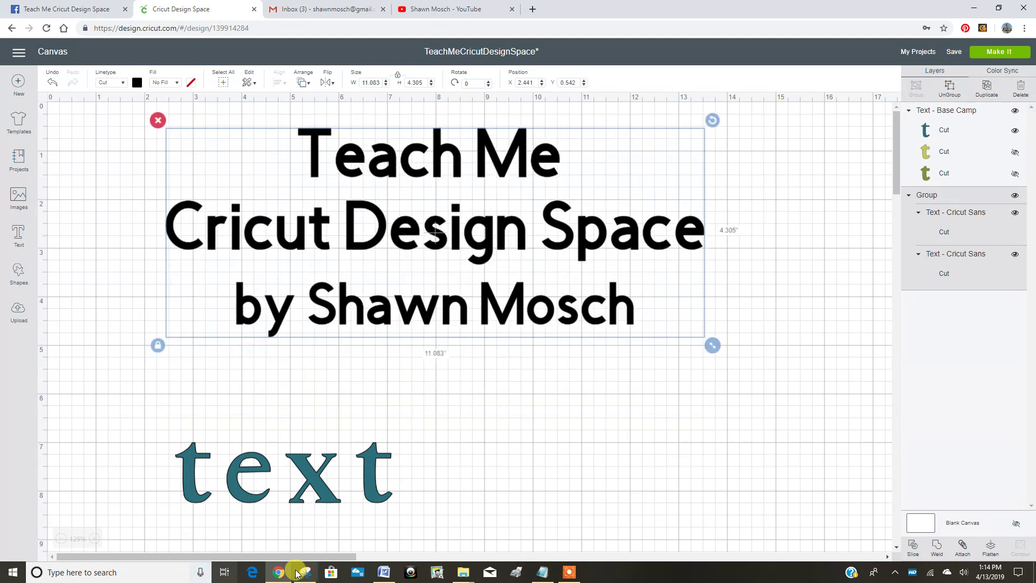
left_click(304, 491)
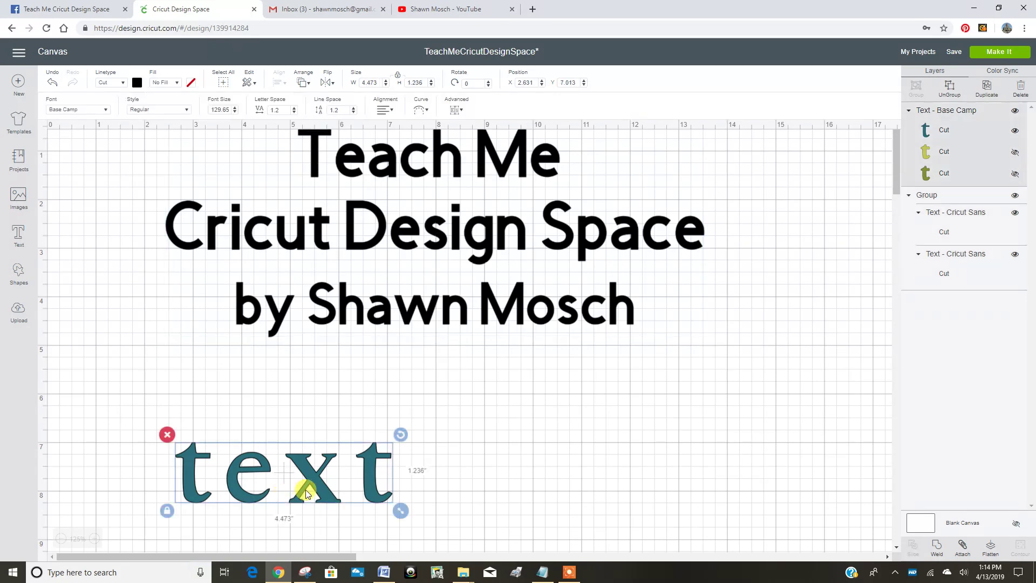
left_click_drag(306, 493, 290, 421)
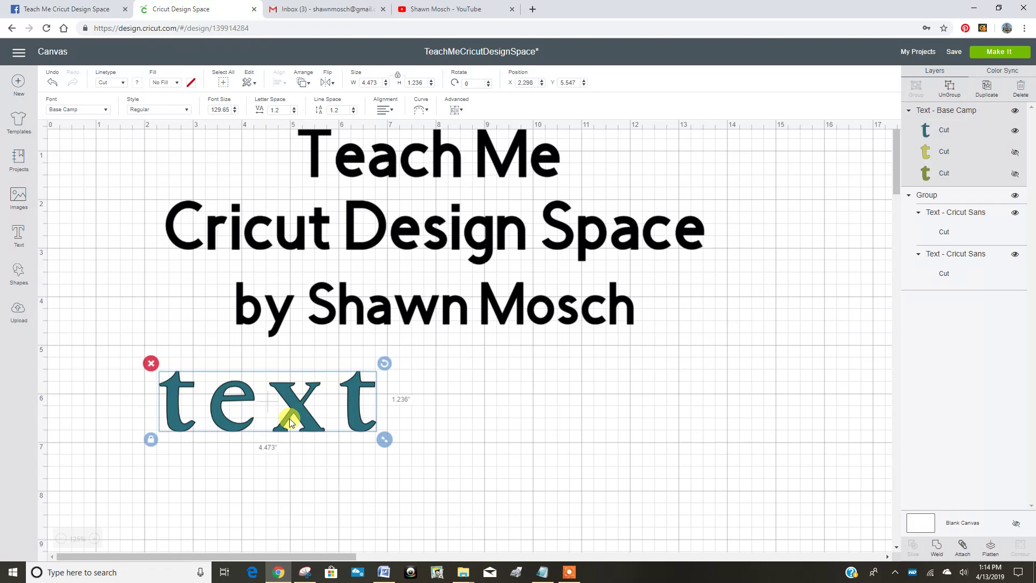
Try the 3 Birds On Parade font, then filter to My Fonts and apply AR DECODE
left_click(89, 110)
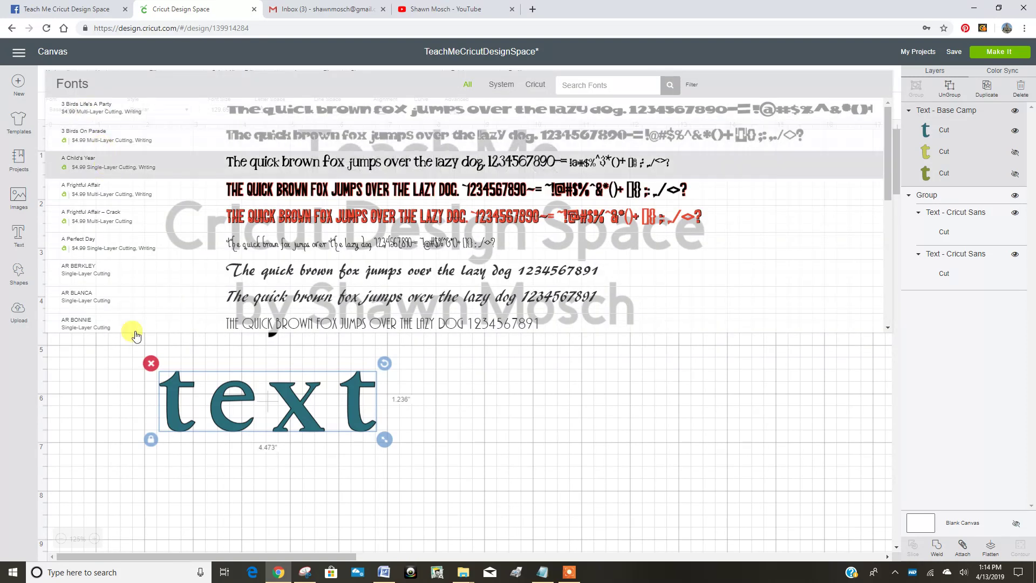
left_click(155, 141)
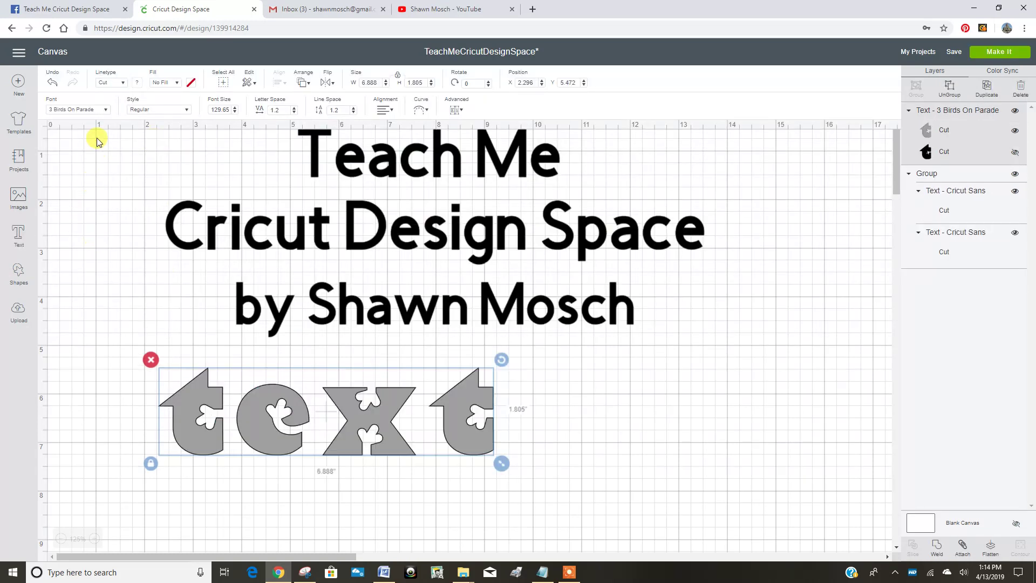
left_click(92, 109)
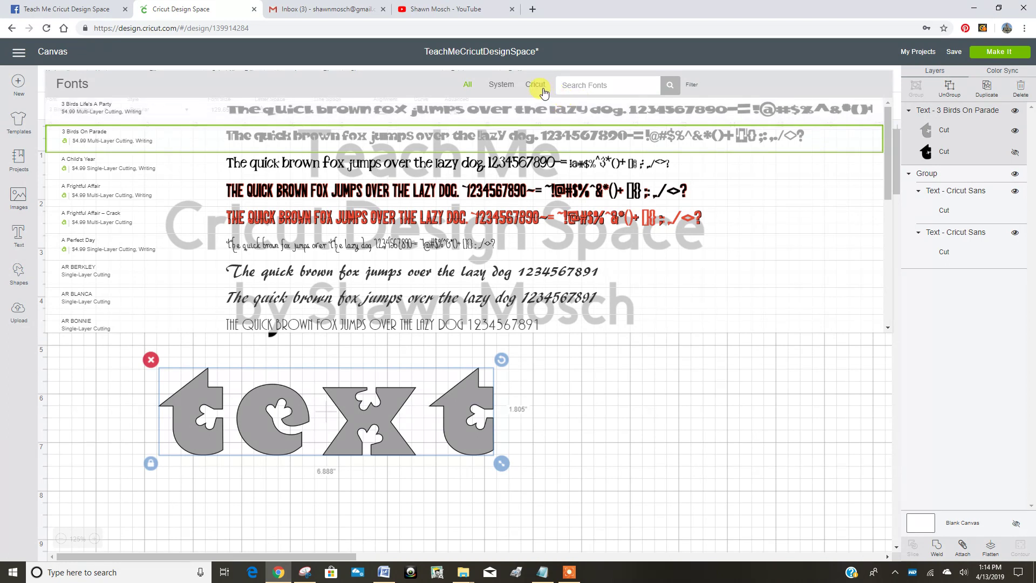
left_click(692, 86)
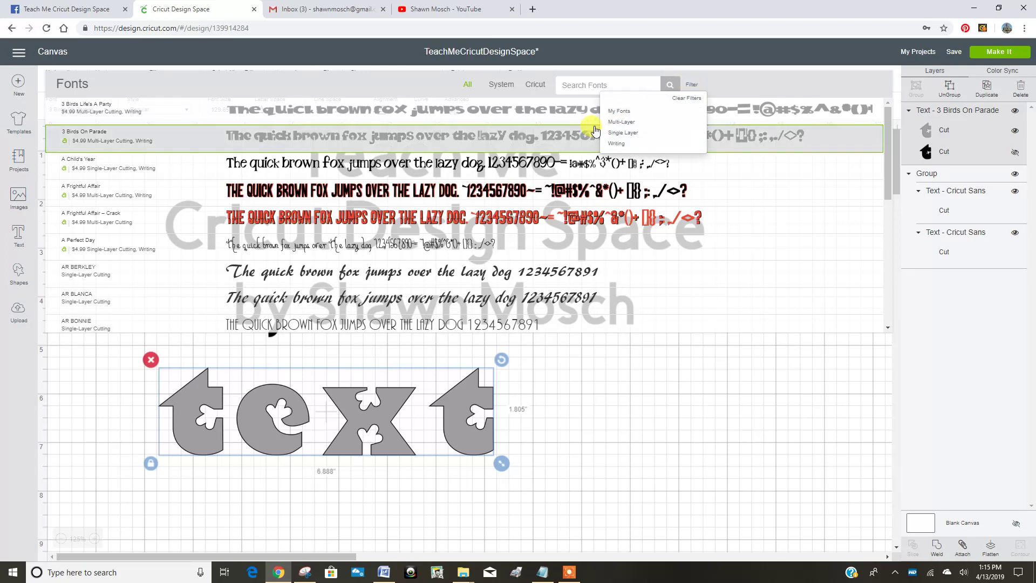
left_click(626, 112)
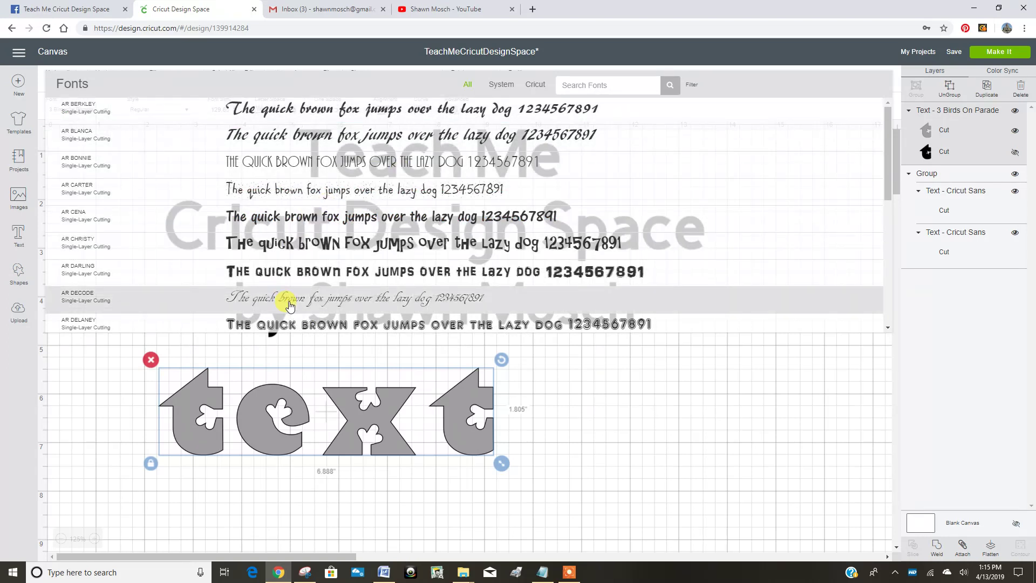
left_click(289, 303)
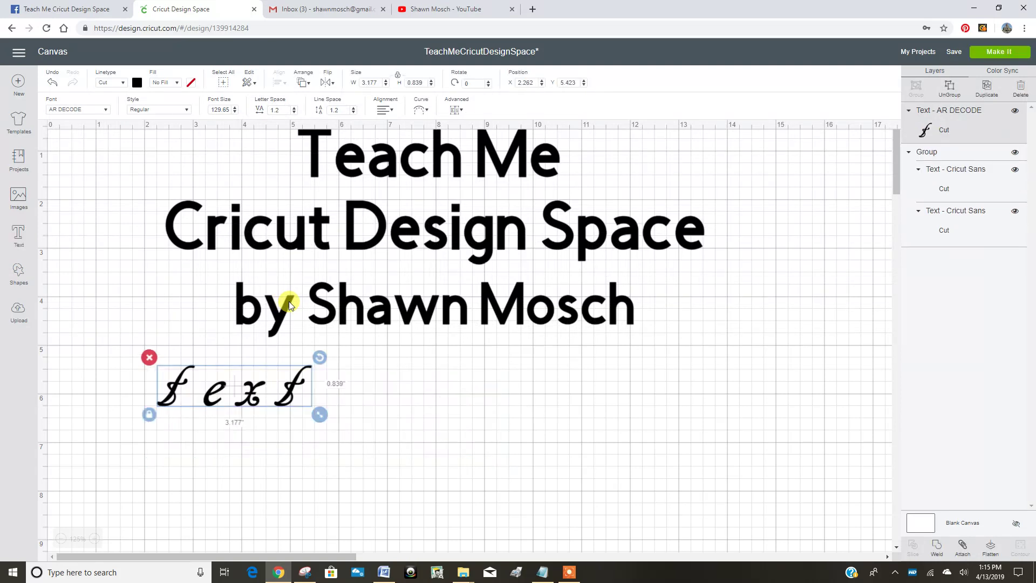
Shift the title block further right and change the text's font to AR DELANEY
left_click_drag(289, 301, 54, 145)
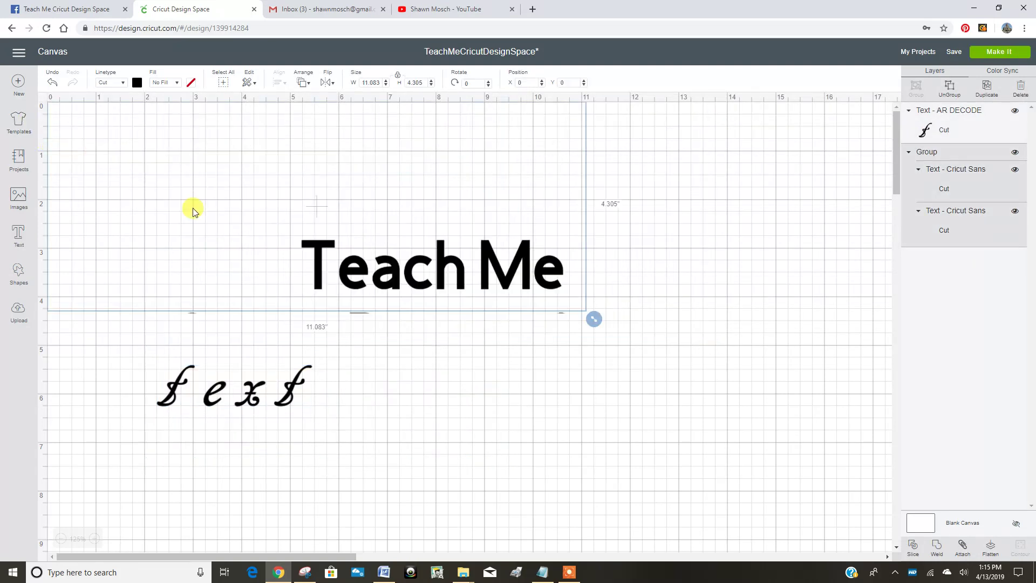
left_click_drag(355, 183, 521, 182)
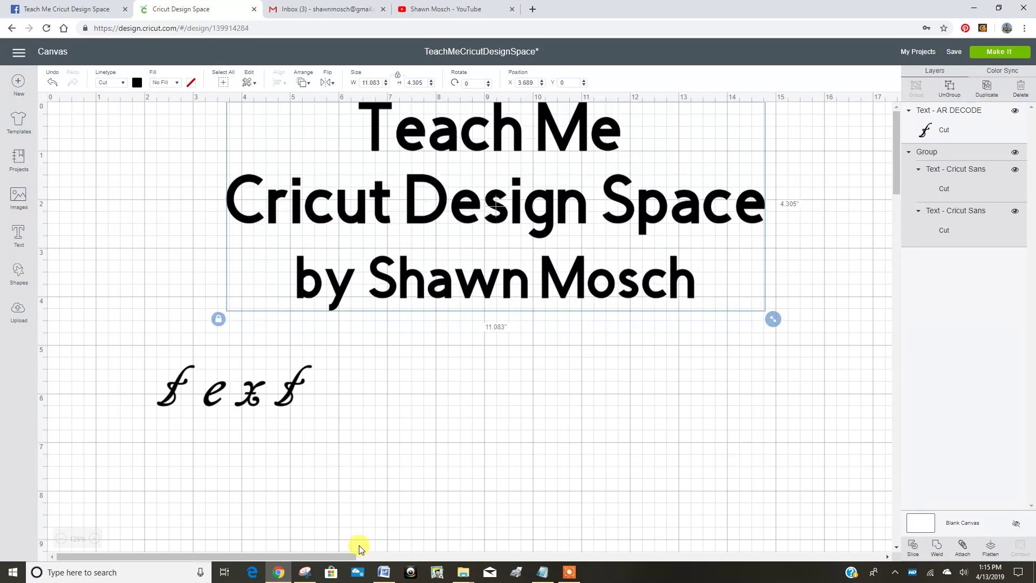
left_click(267, 386)
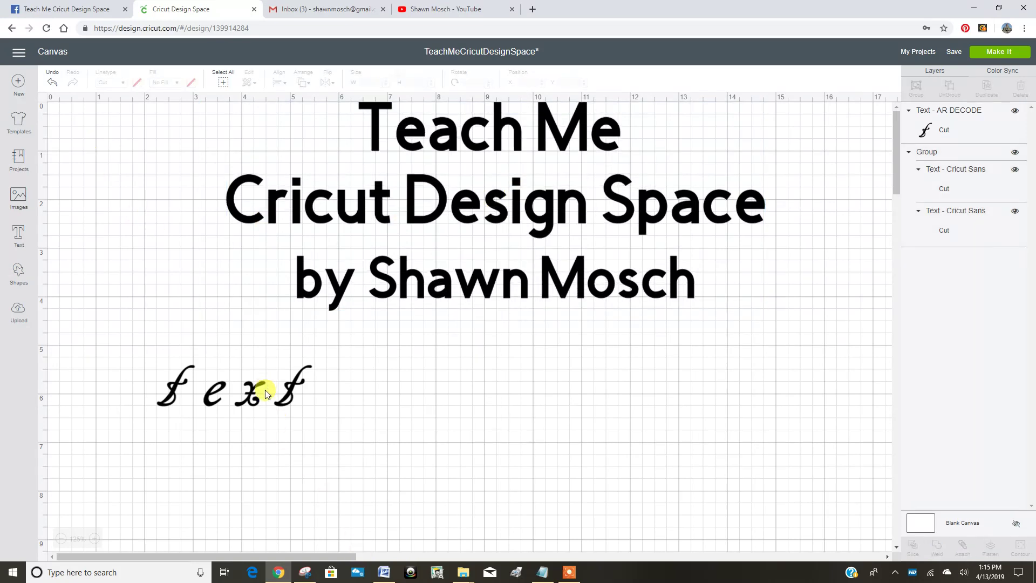
left_click(265, 389)
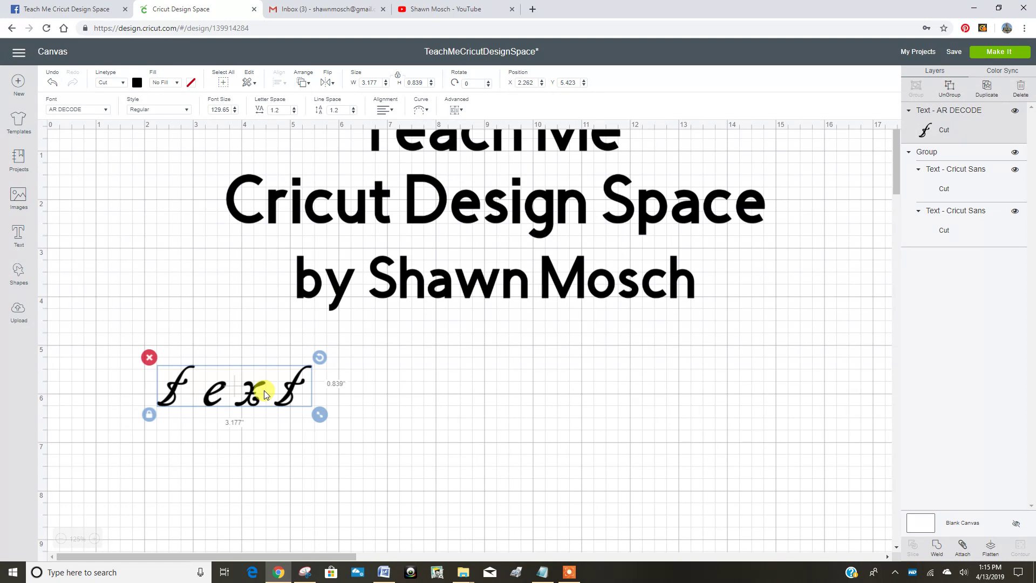
left_click(105, 107)
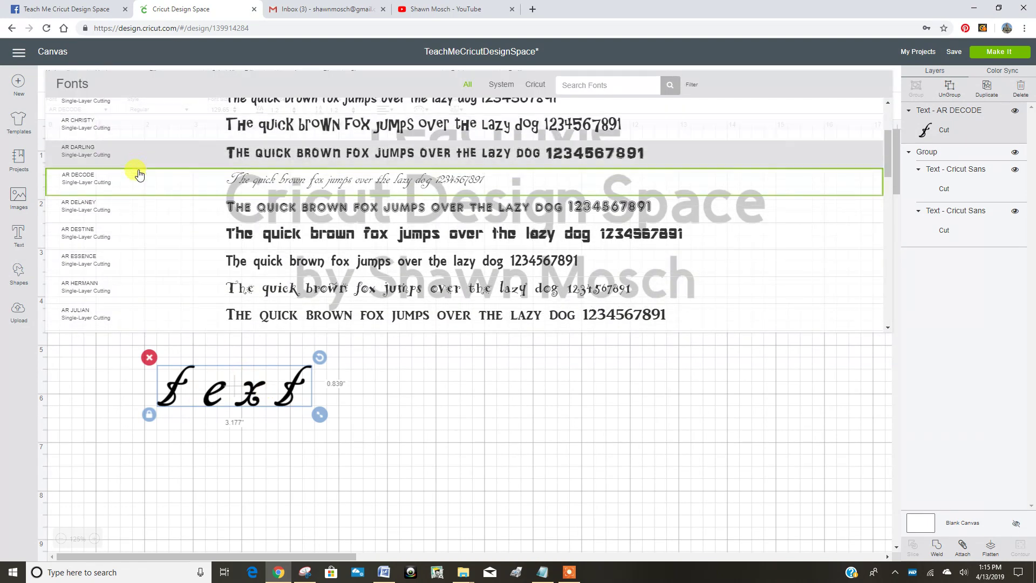
left_click(150, 214)
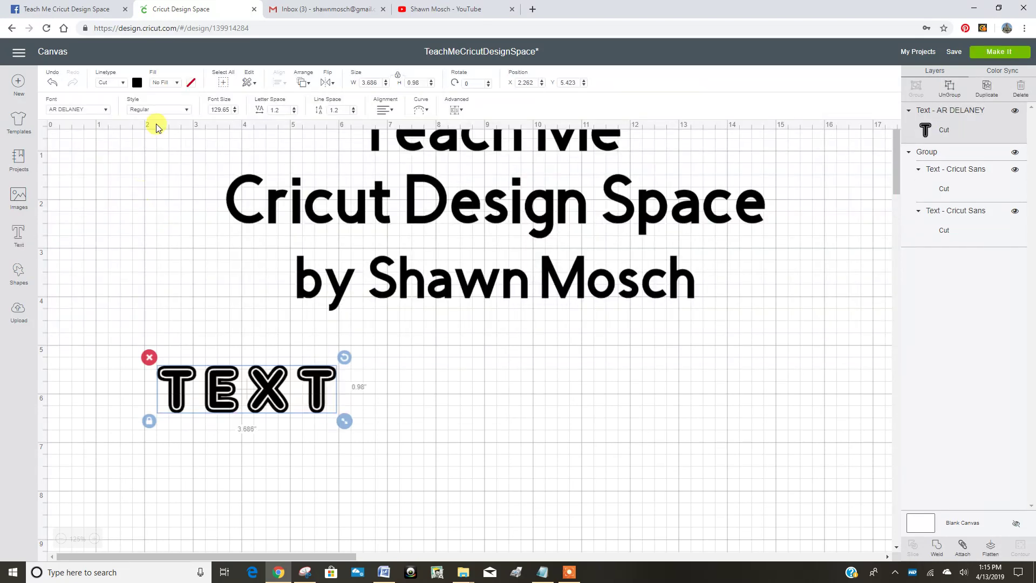
left_click(157, 110)
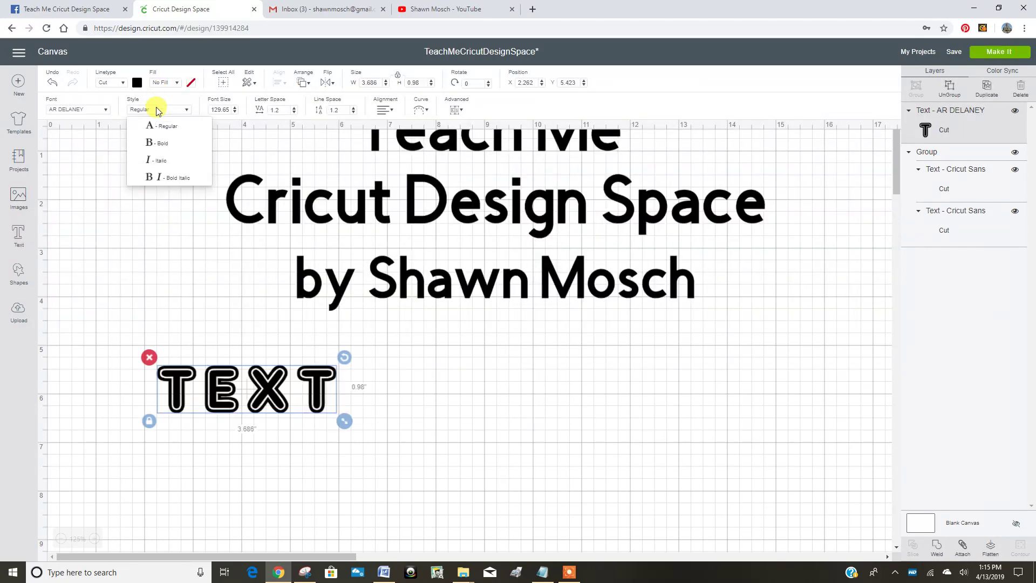
left_click(137, 82)
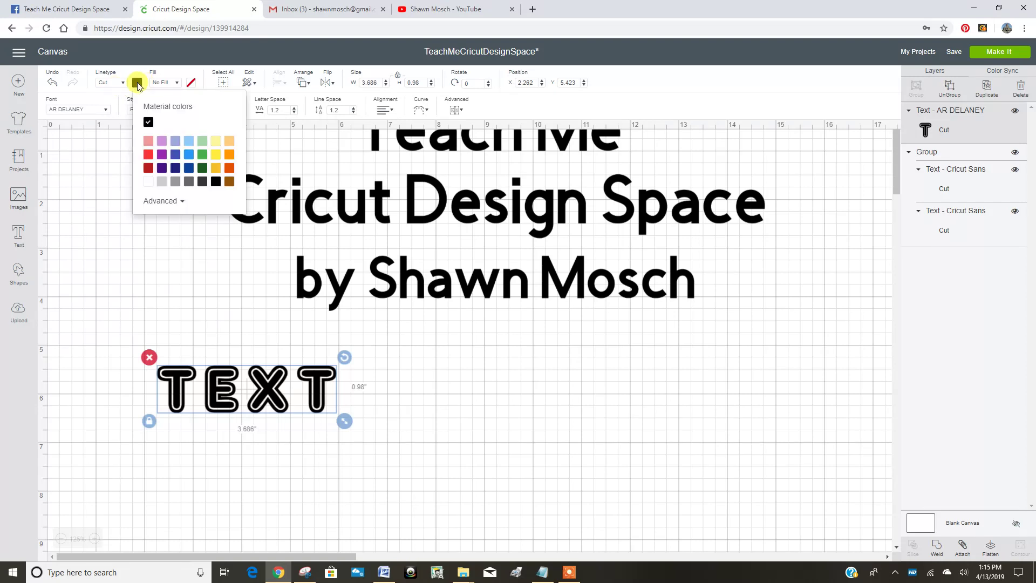
left_click(150, 159)
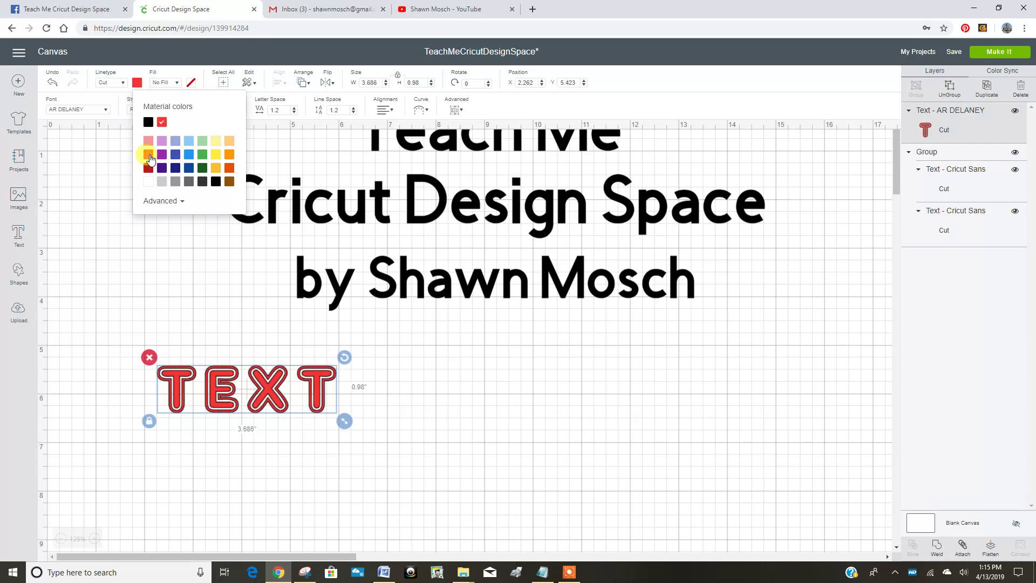
left_click(187, 62)
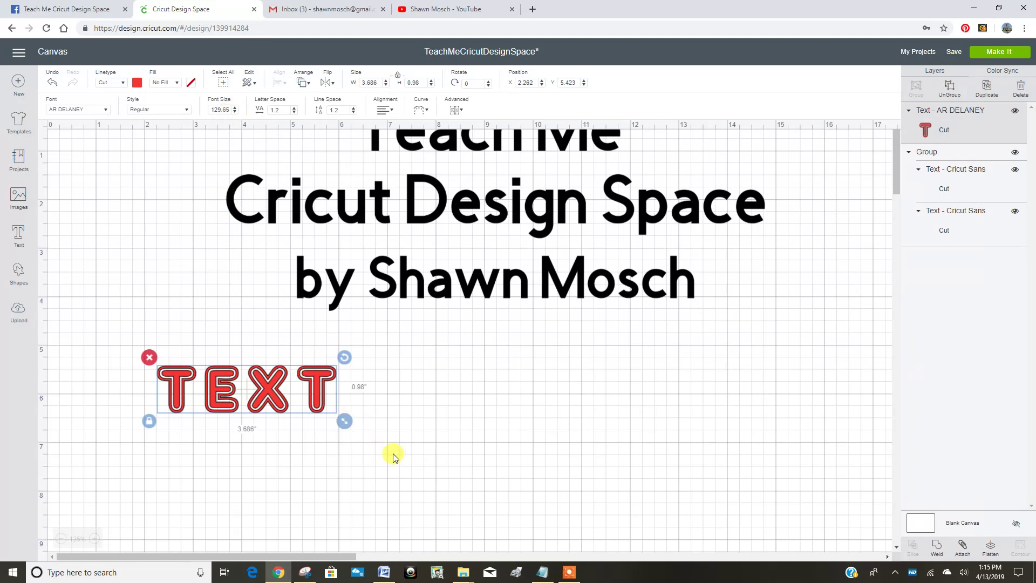
left_click(348, 426)
left_click(313, 396)
Enlarge the text and set its height to 2 inches
left_click_drag(347, 422, 423, 482)
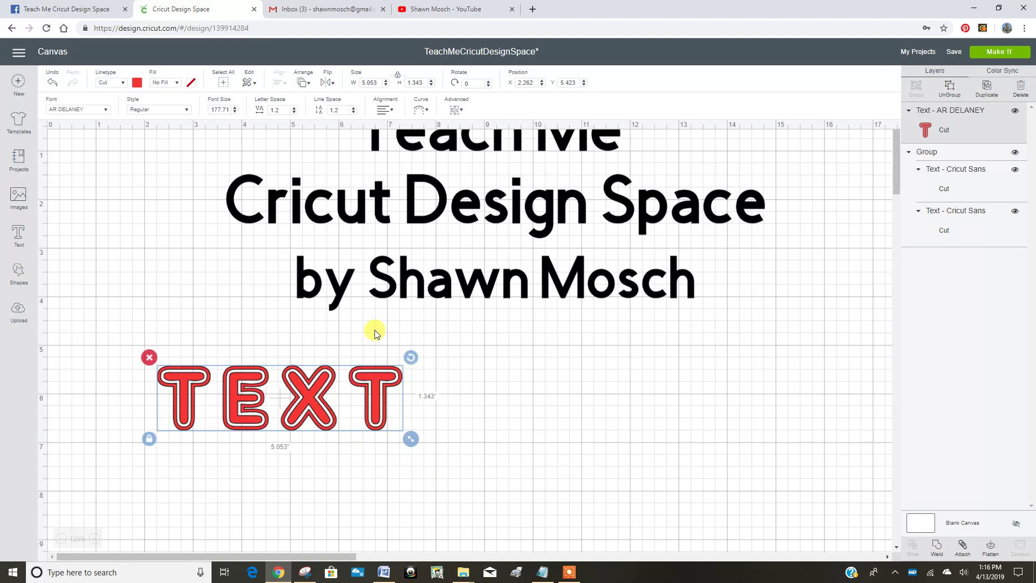
left_click(424, 82)
key("Return")
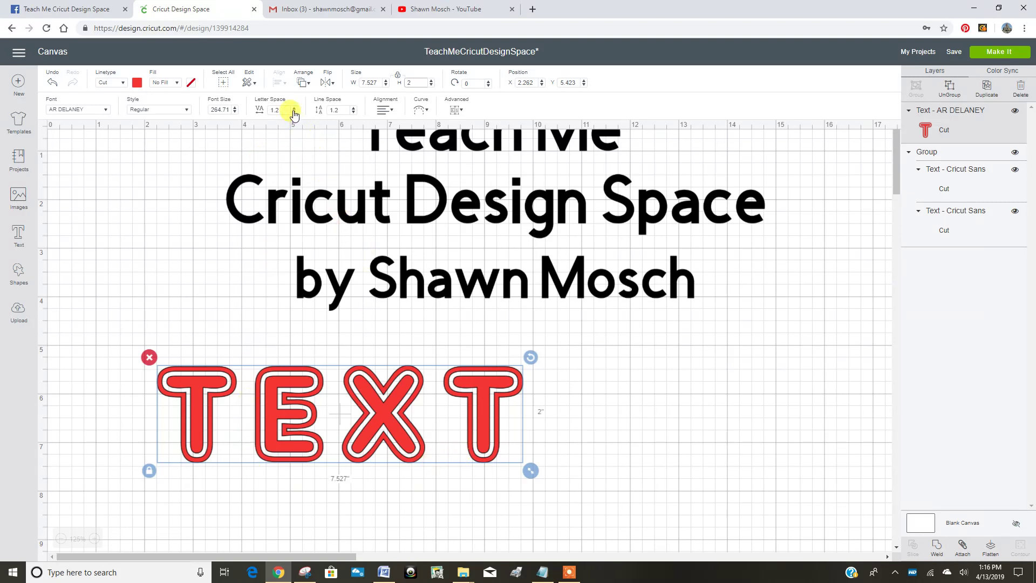
Tighten the text's letter spacing down to 0.4
left_click(294, 112)
left_click(294, 112)
left_click(294, 112)
left_click(294, 112)
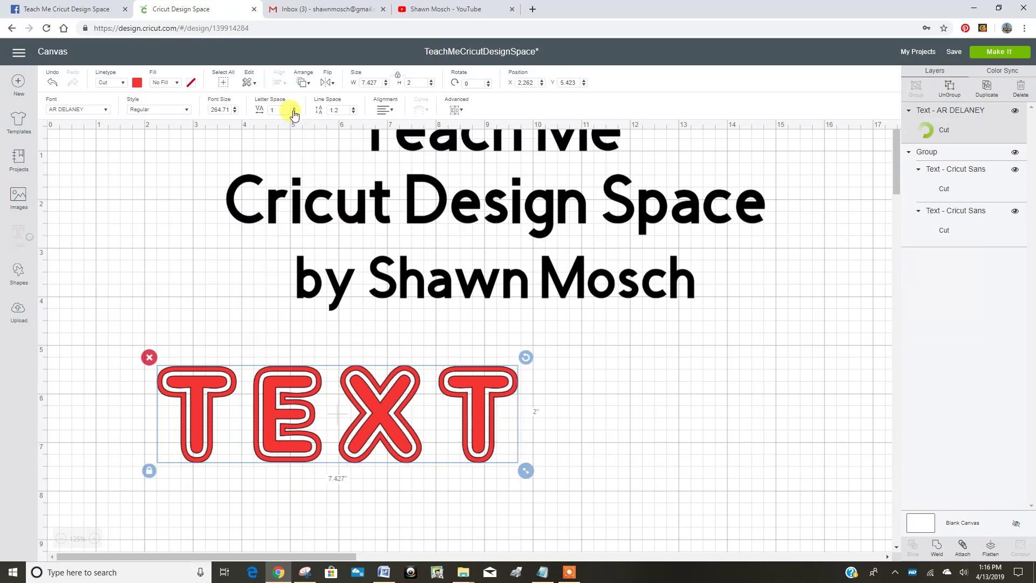
left_click(294, 113)
left_click(294, 113)
left_click(294, 112)
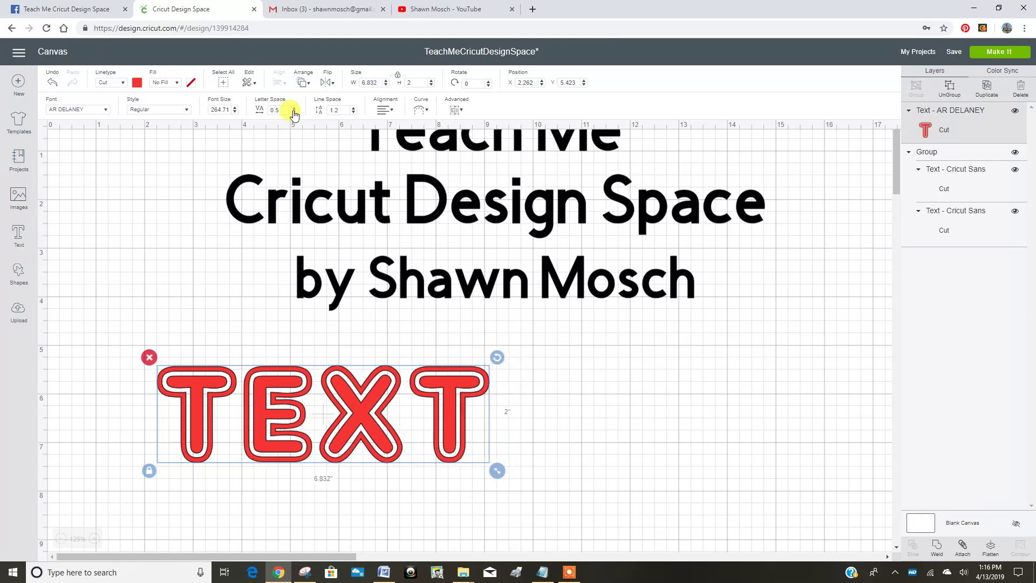
left_click(294, 113)
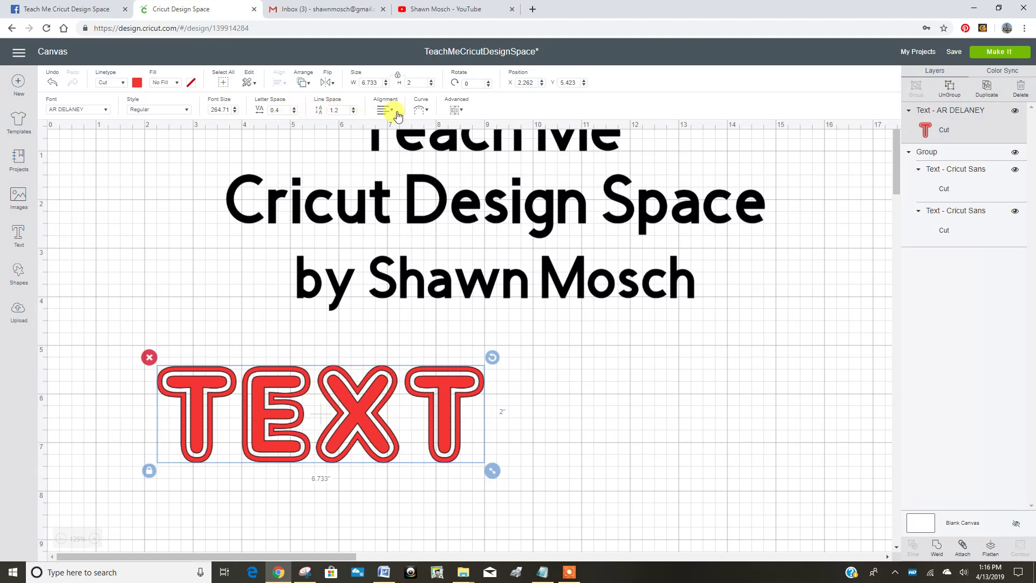
Bend the TEXT into a gentle arc with the Curve diameter slider and open the Advanced options
left_click(421, 110)
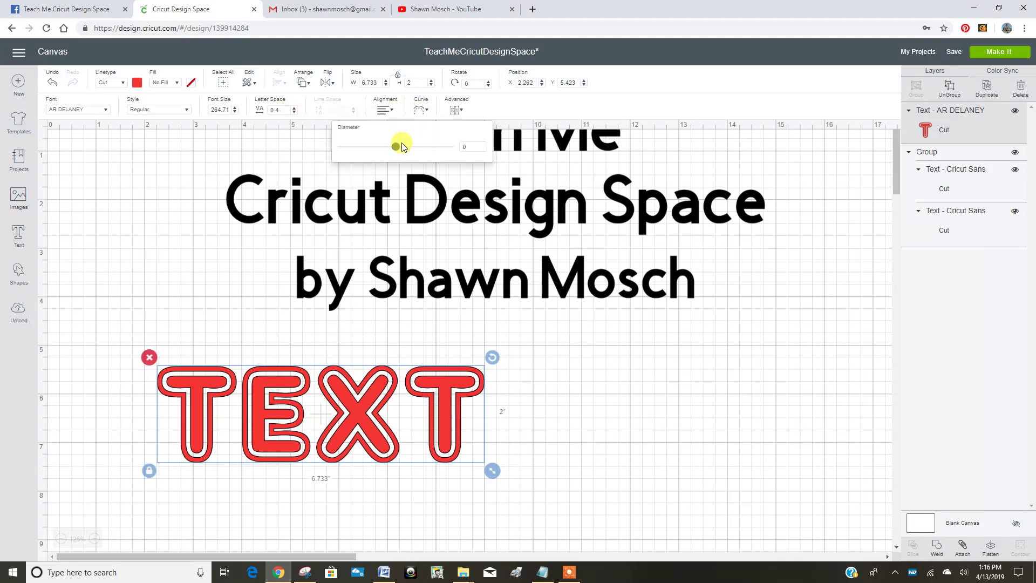
left_click_drag(396, 150, 372, 147)
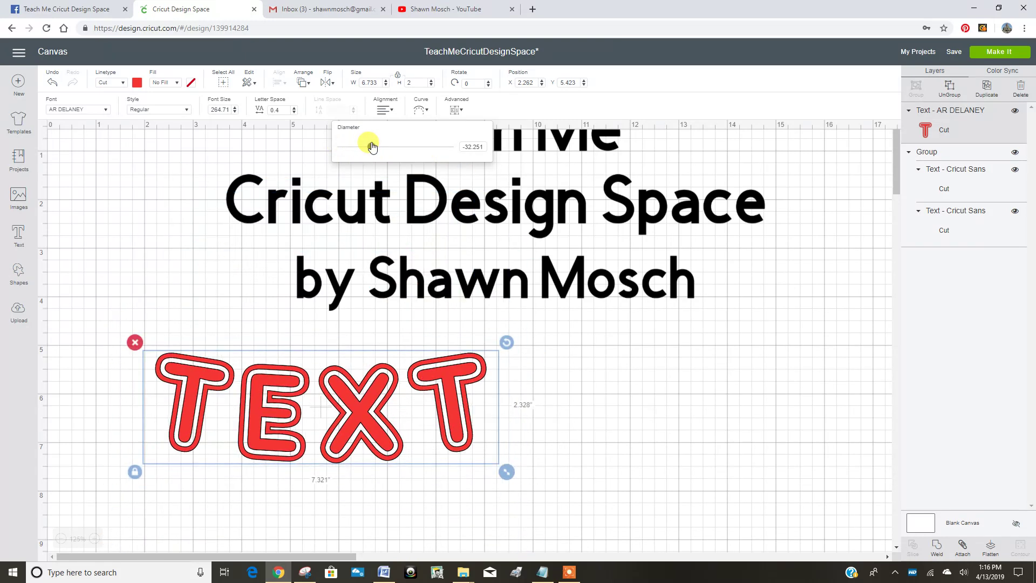
left_click(484, 108)
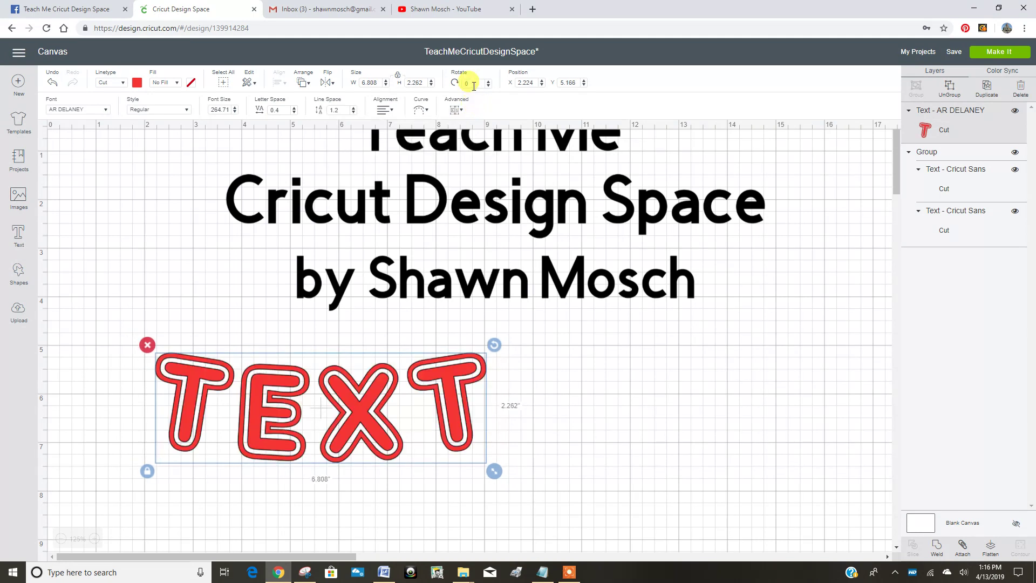
left_click(467, 112)
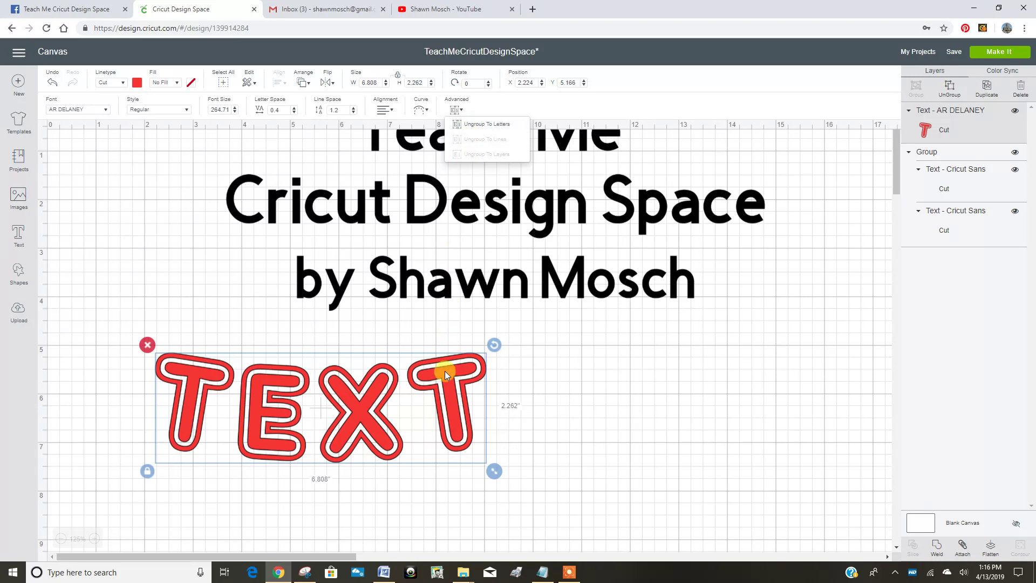
Nudge the text into place and apply the Calligraphy Collection - Gratitude font from the Writing filter
left_click(339, 432)
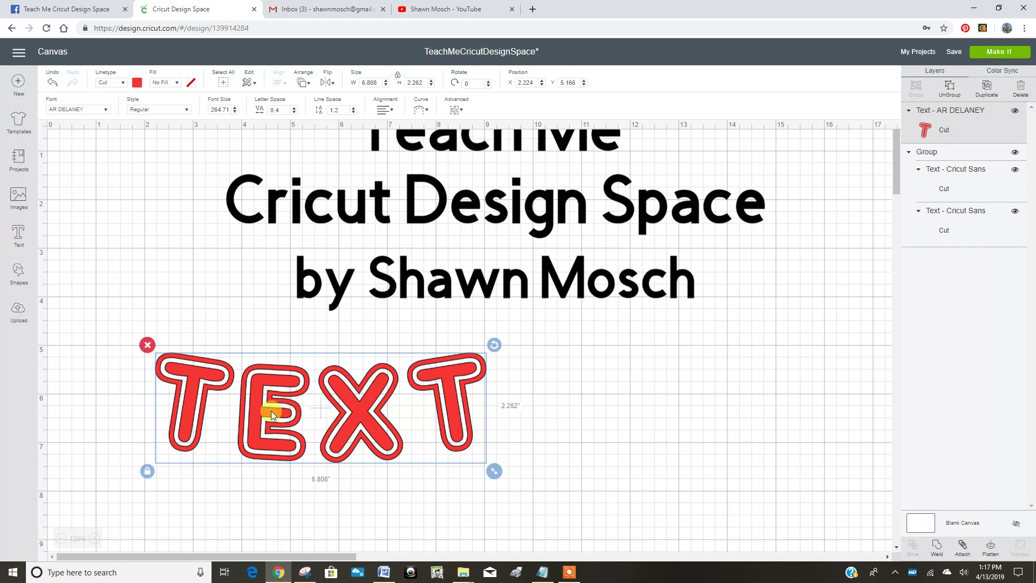
left_click_drag(271, 410, 221, 354)
left_click(88, 109)
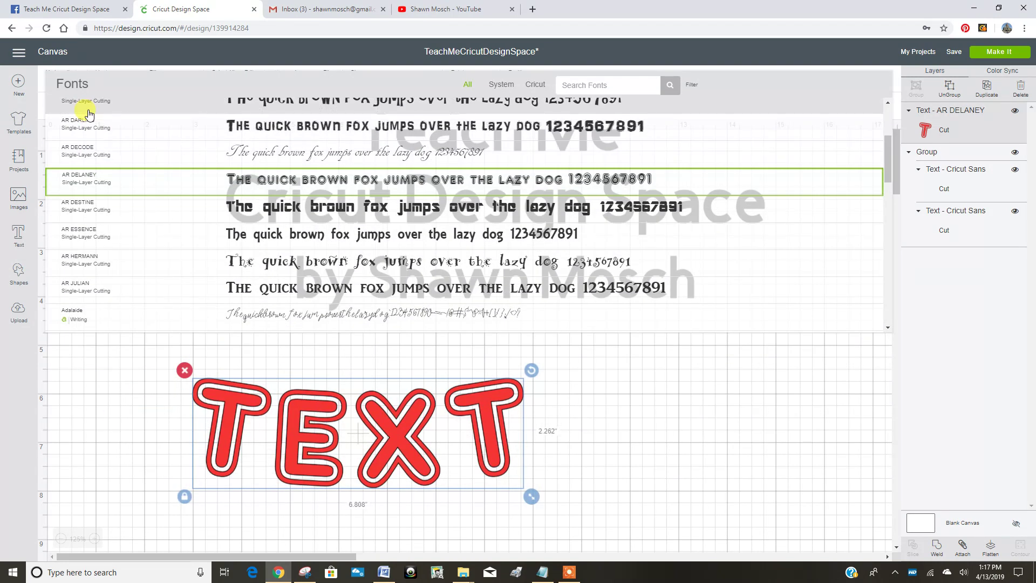
left_click(690, 86)
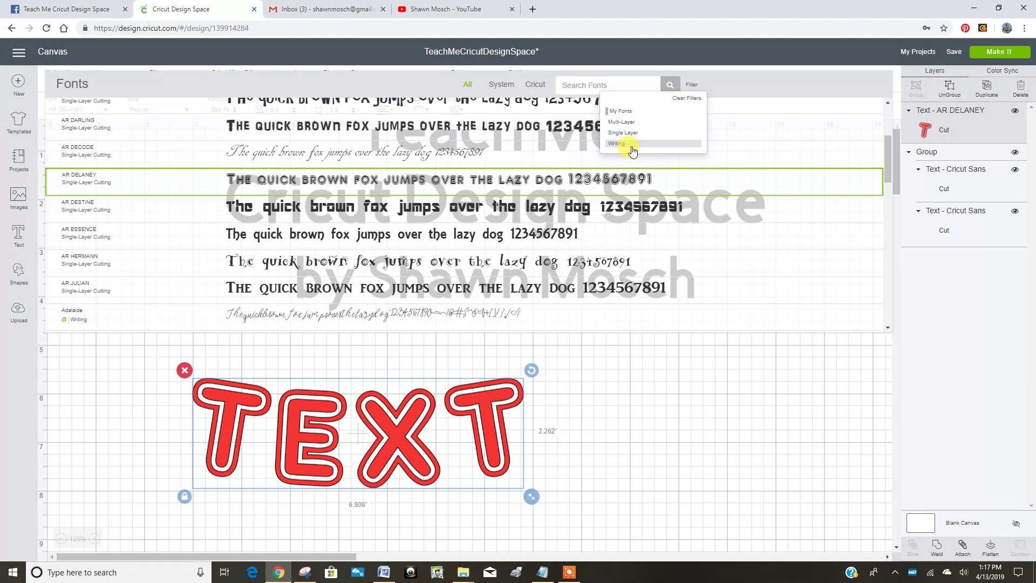
left_click(631, 143)
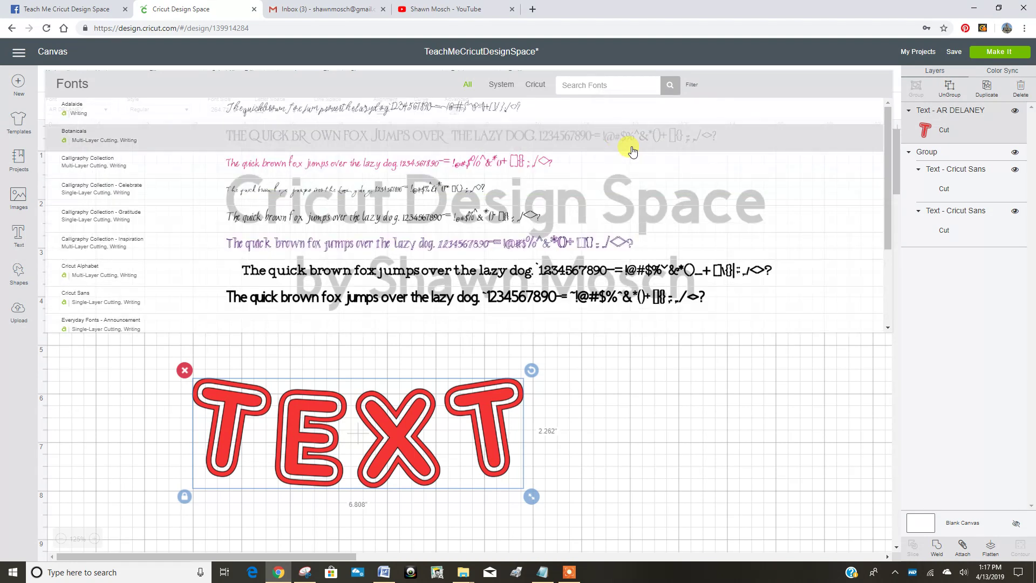
left_click(691, 86)
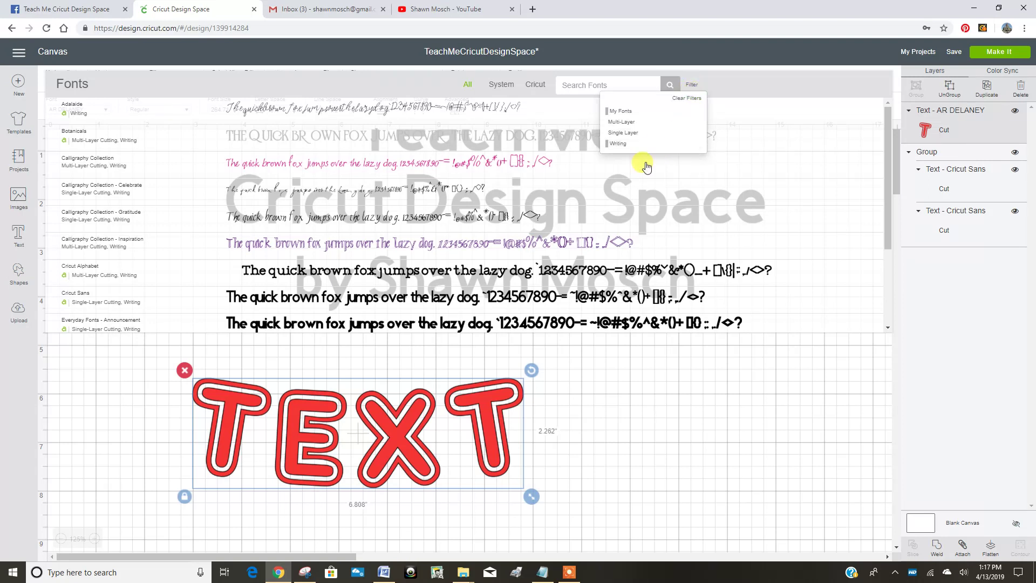
left_click(536, 224)
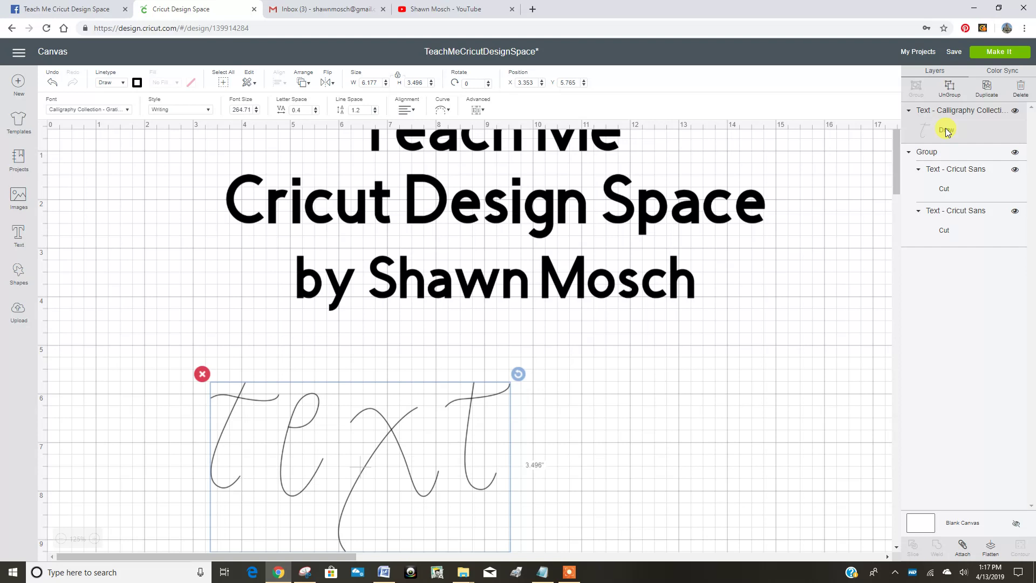
Scale the calligraphy text down to 3.91 × 2.213 inches
left_click(694, 209)
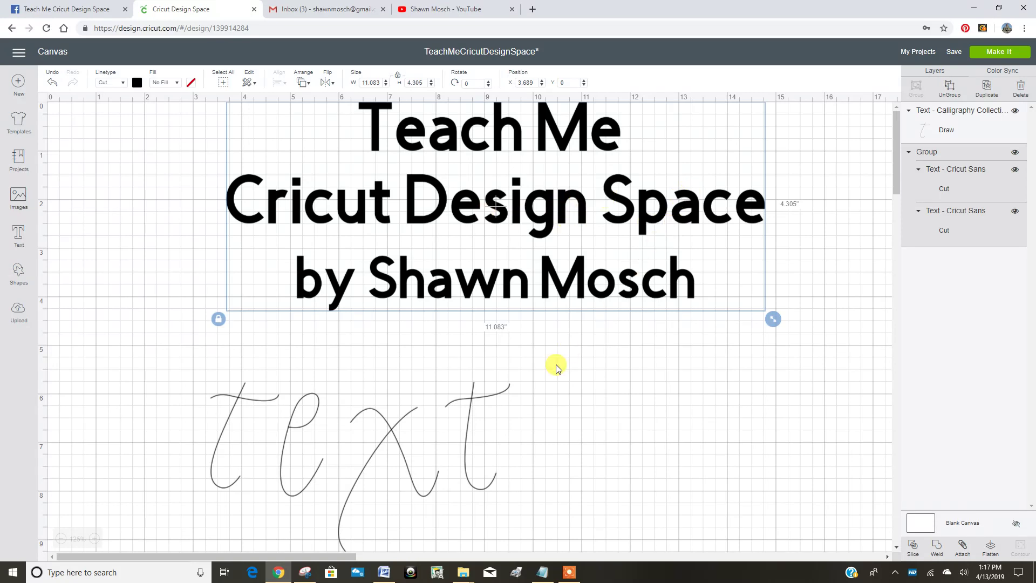
left_click(477, 397)
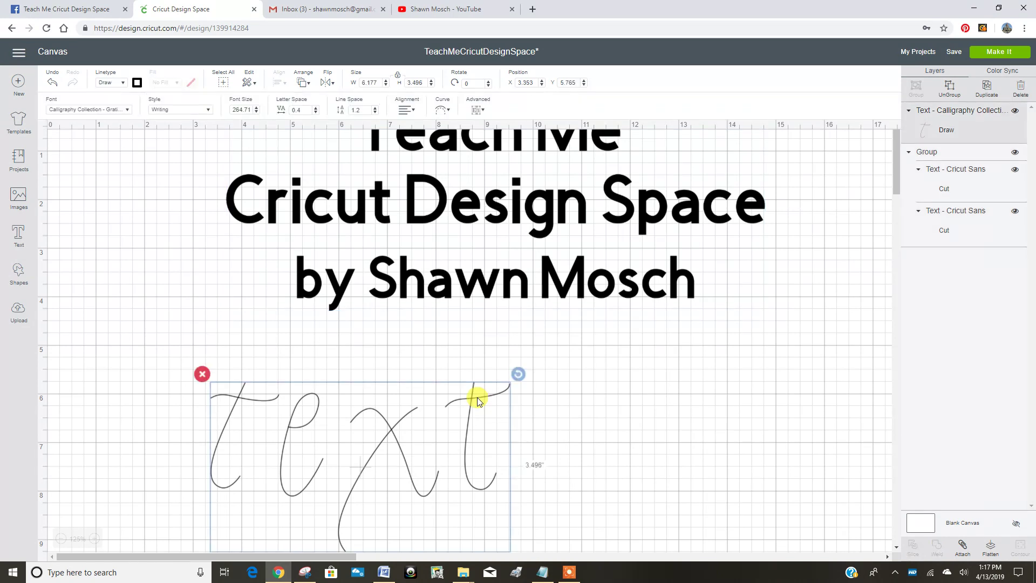
scroll(477, 397, "down", 1)
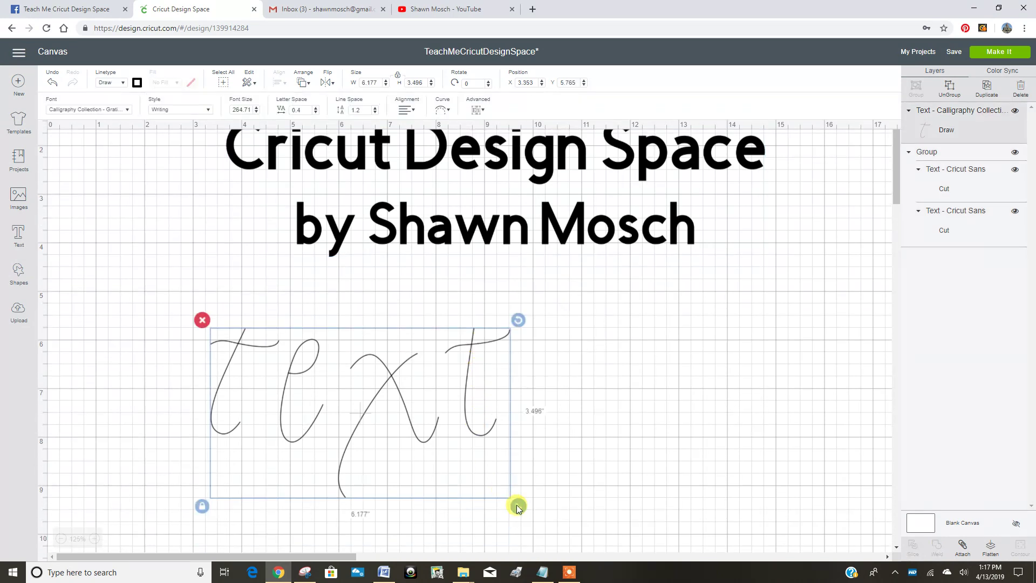
left_click_drag(523, 512, 414, 426)
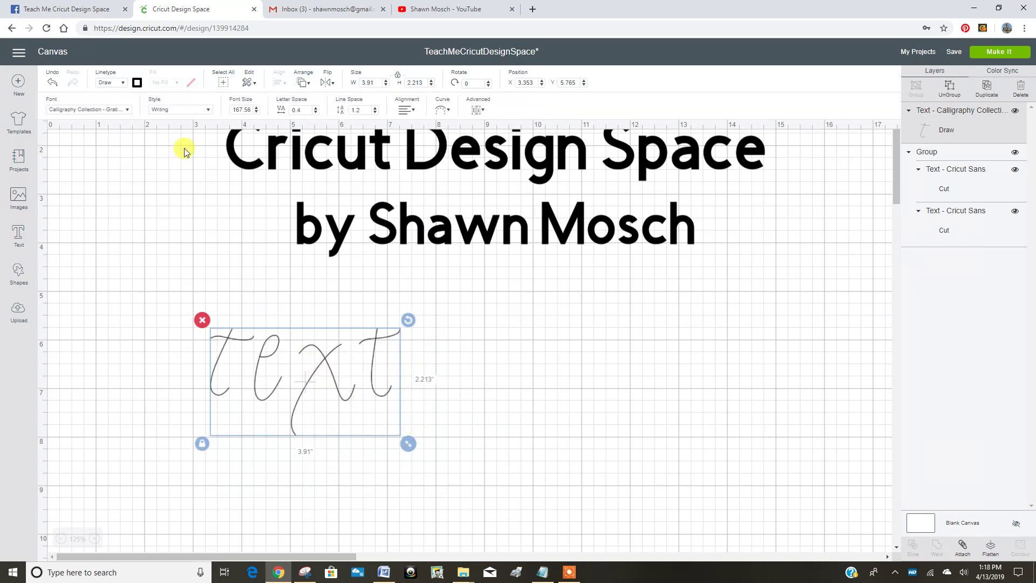
left_click(81, 108)
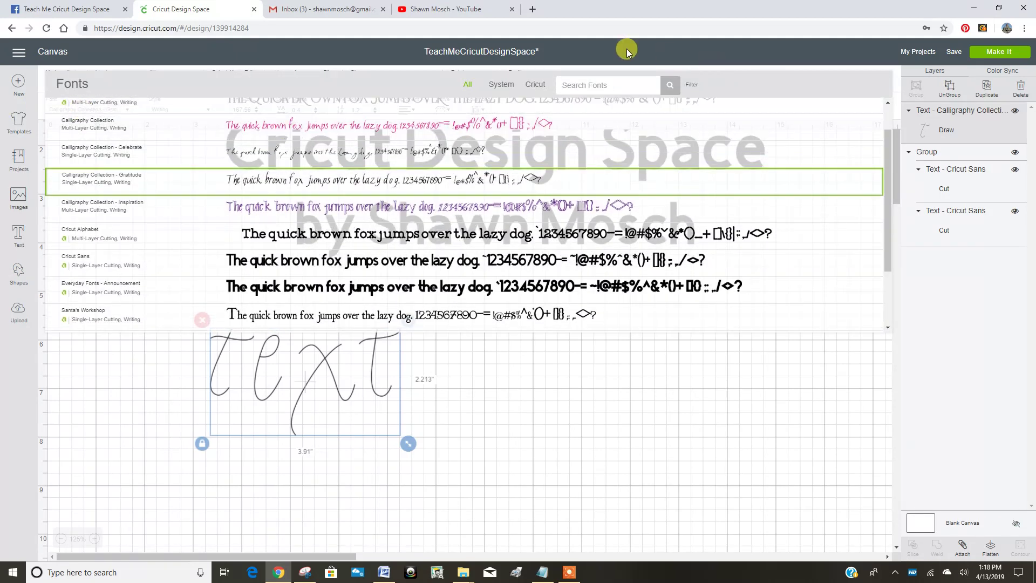
Clear the font filters, try A Child's Year, then settle on 3 Birds Life's A Party
left_click(686, 84)
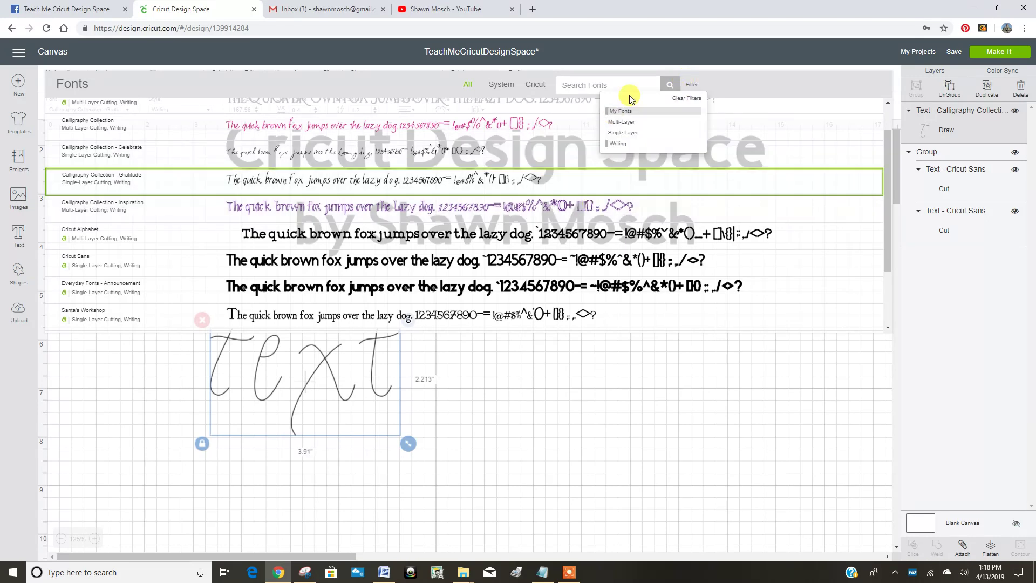
left_click(607, 175)
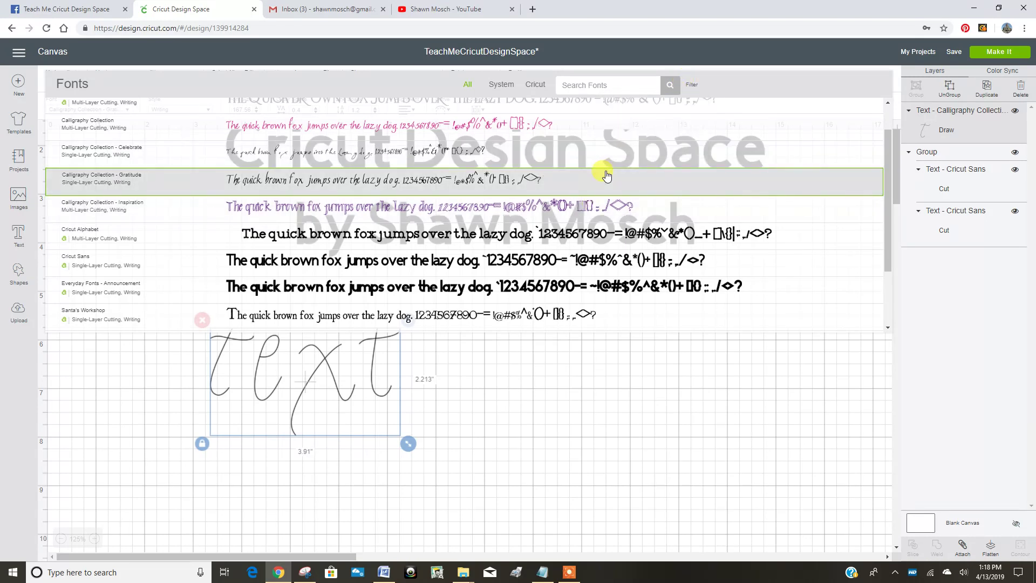
left_click(692, 86)
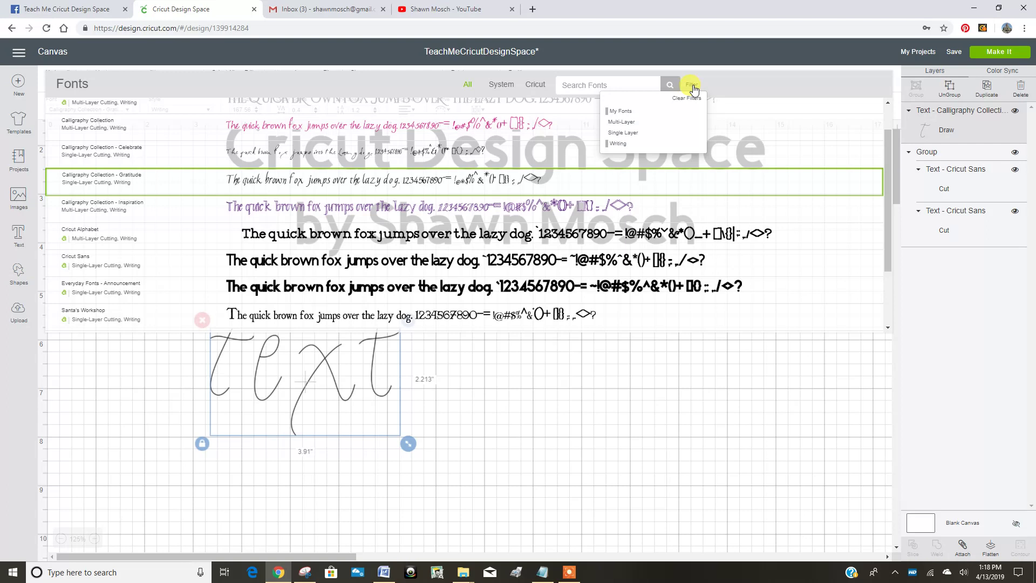
left_click(693, 86)
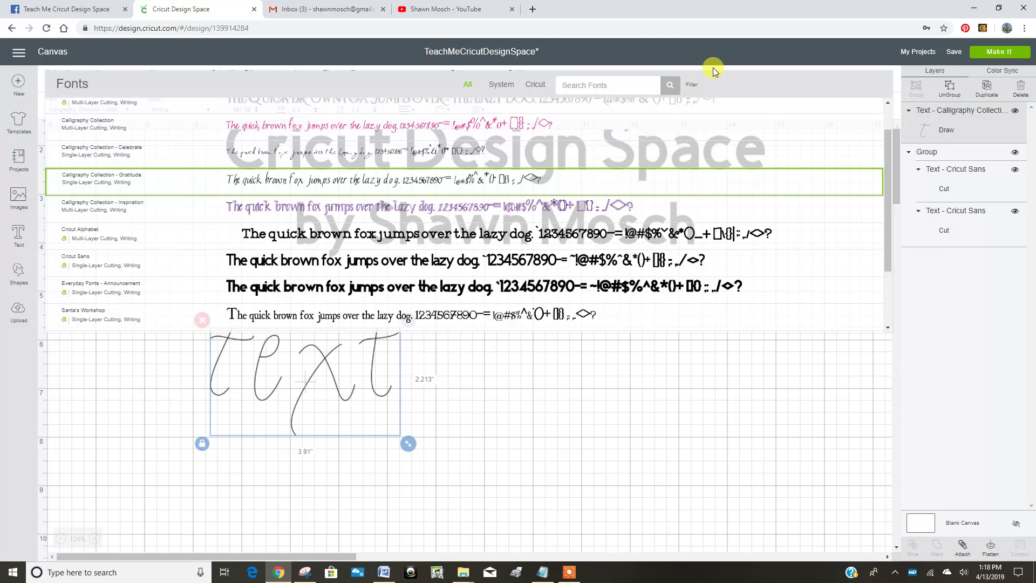
left_click(689, 86)
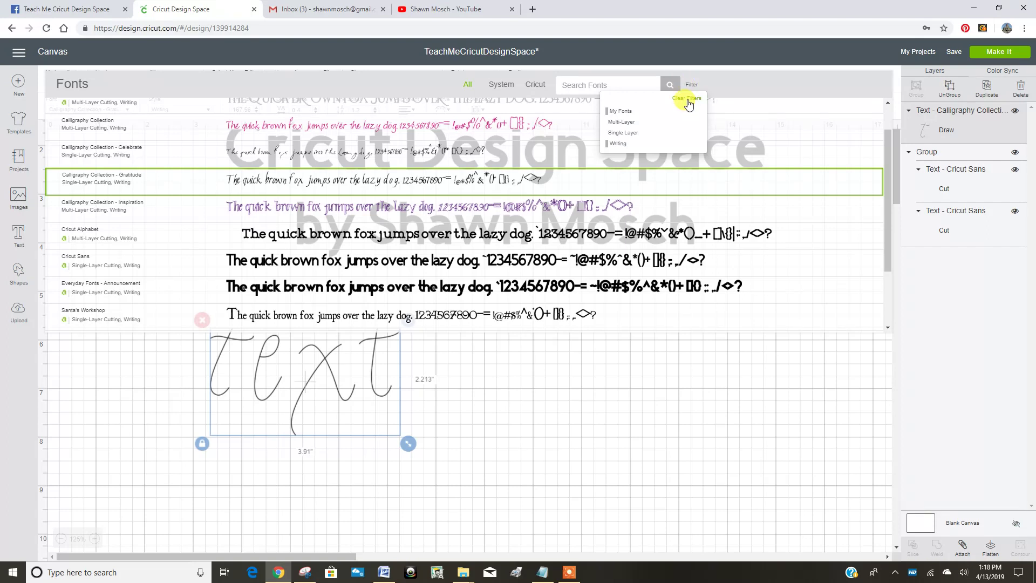
left_click(688, 98)
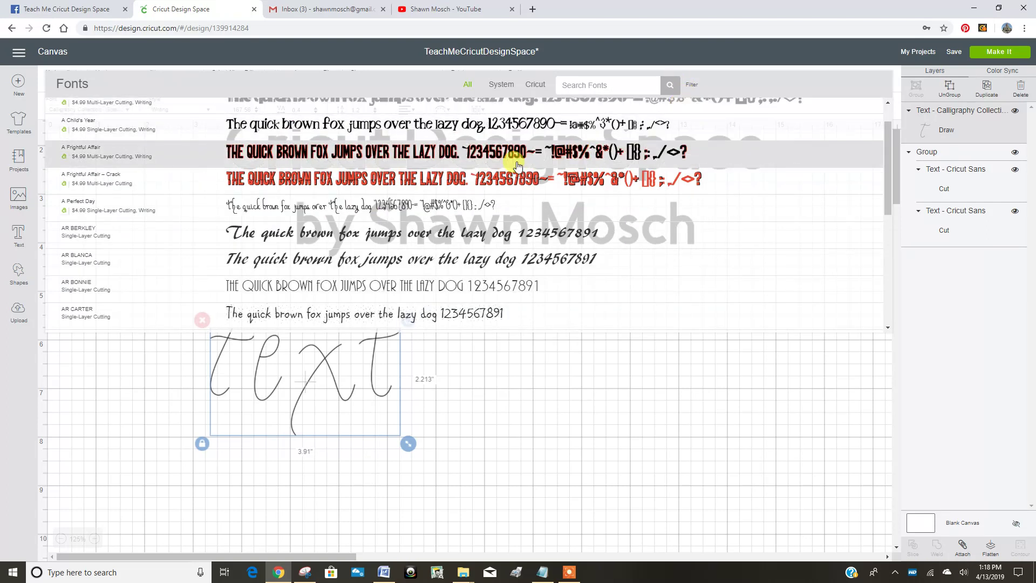
left_click(482, 138)
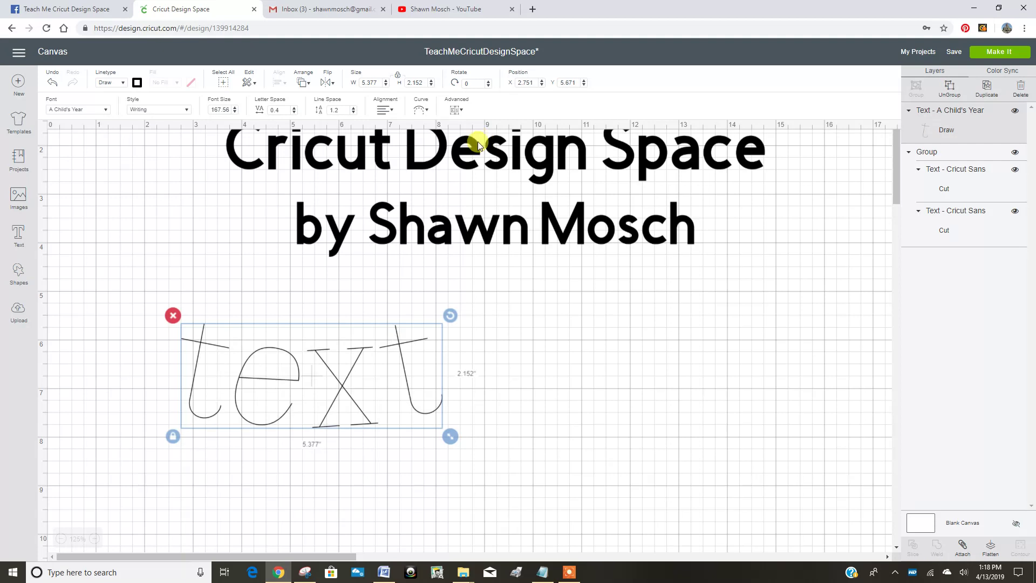
left_click(97, 108)
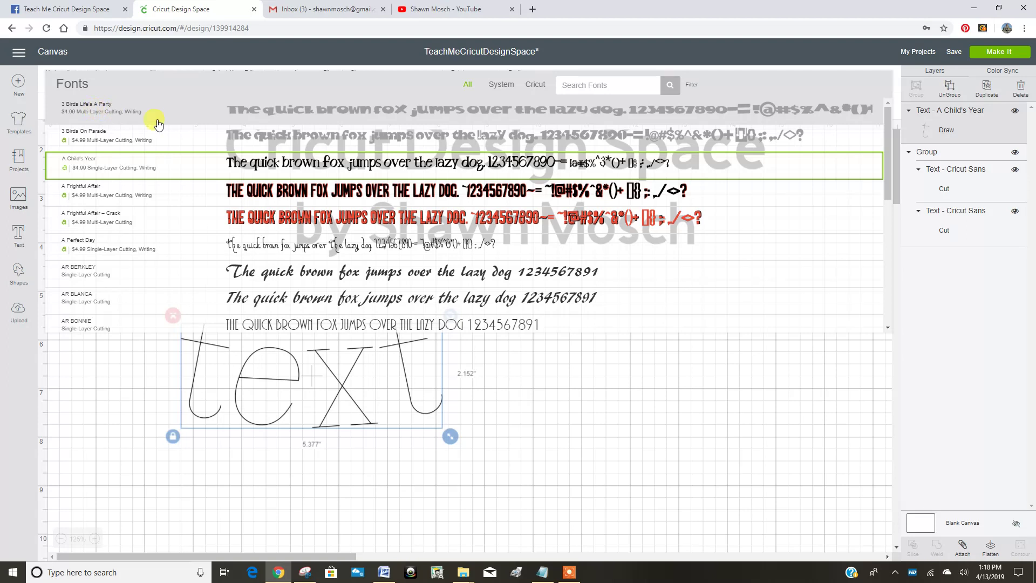
left_click(157, 122)
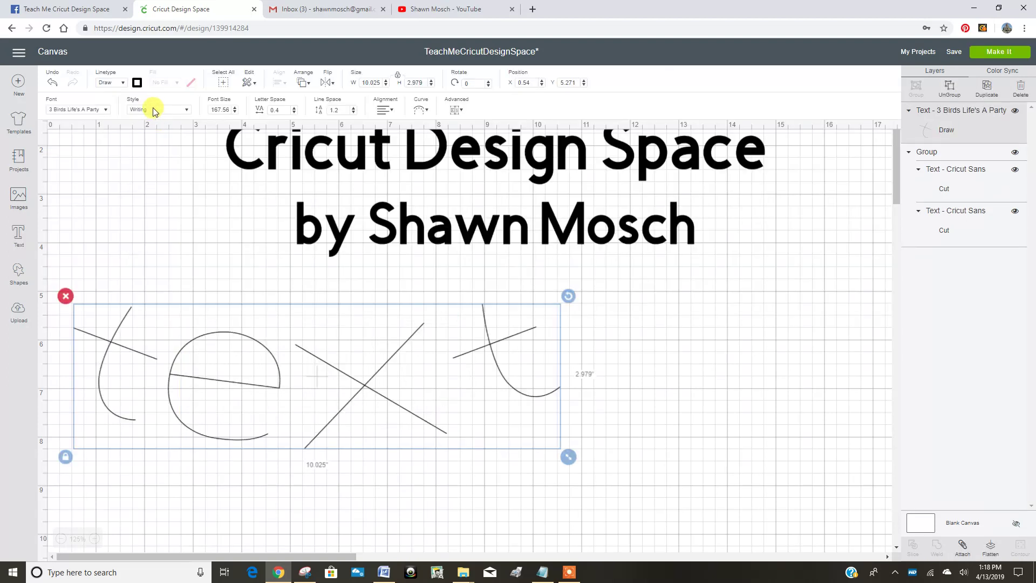
Change the text's linetype from Draw to Cut
left_click(156, 111)
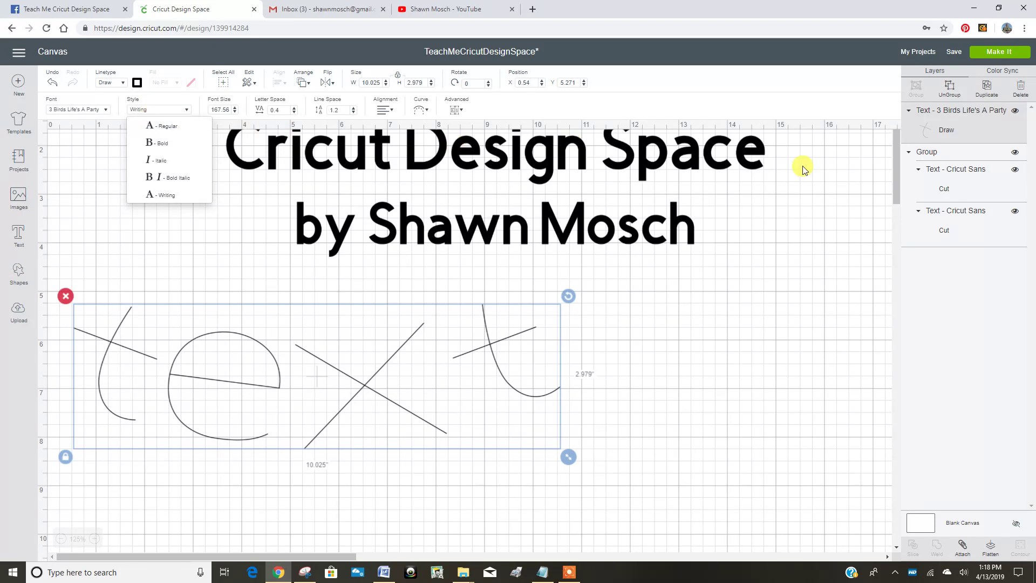
left_click(123, 82)
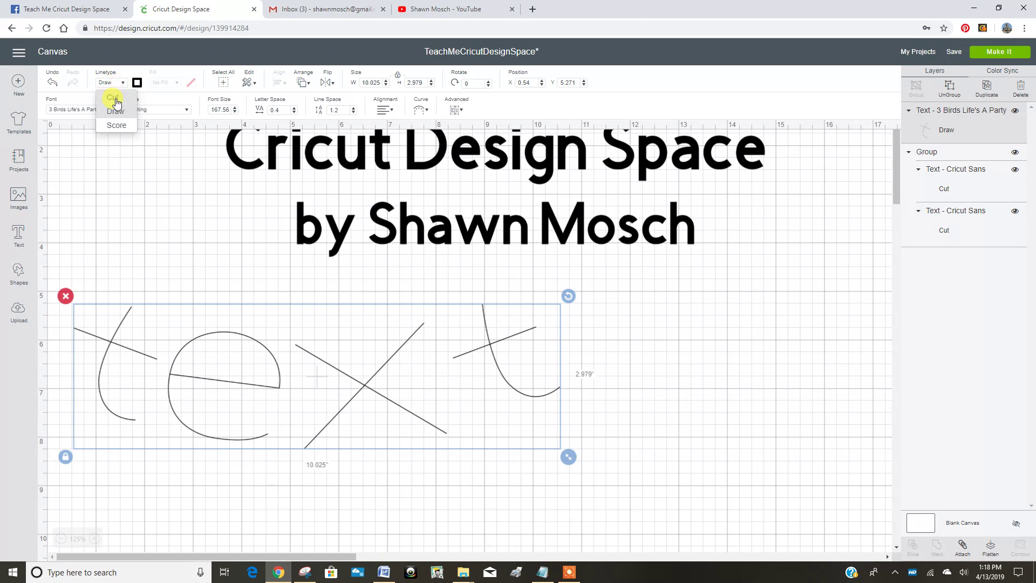
left_click(115, 100)
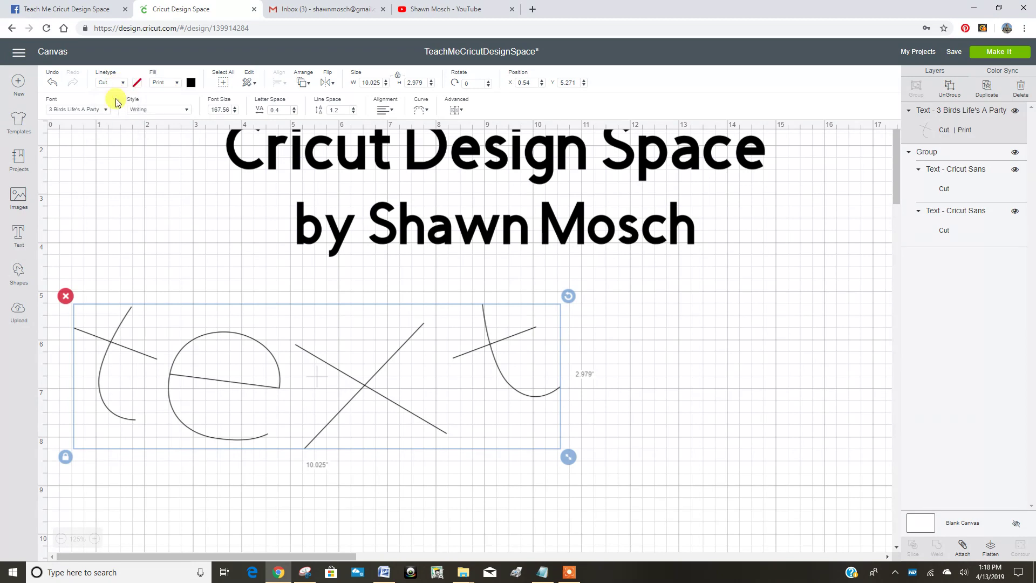
Set the text's Fill to No Fill so it is not printed
left_click(160, 86)
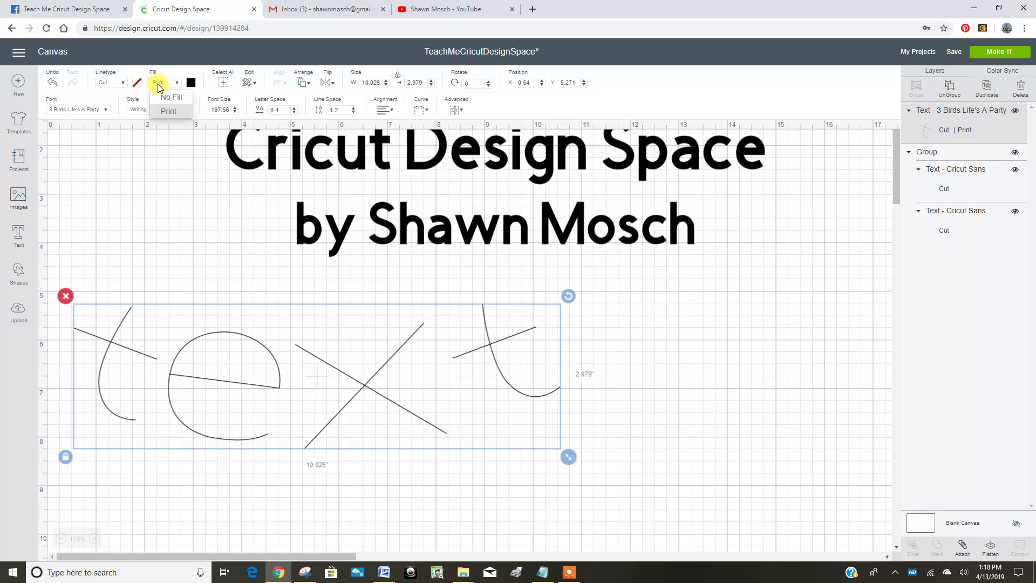
left_click(158, 86)
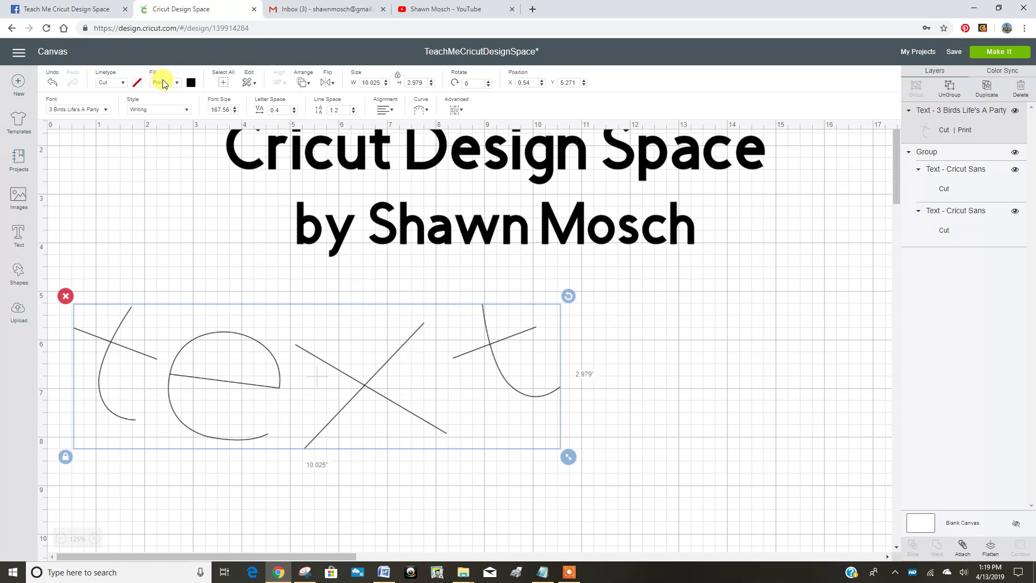
left_click(167, 85)
left_click(171, 99)
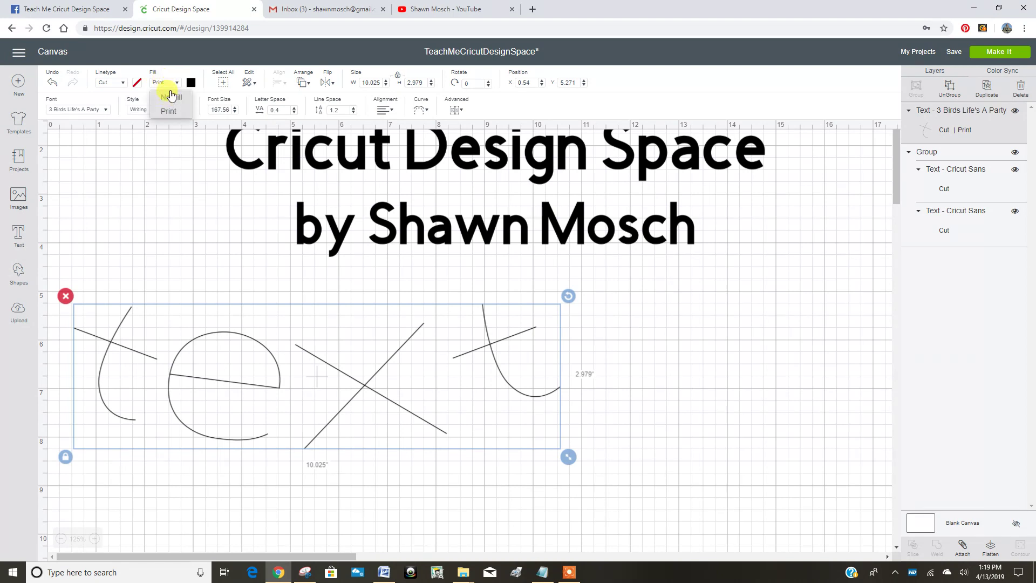
left_click(171, 98)
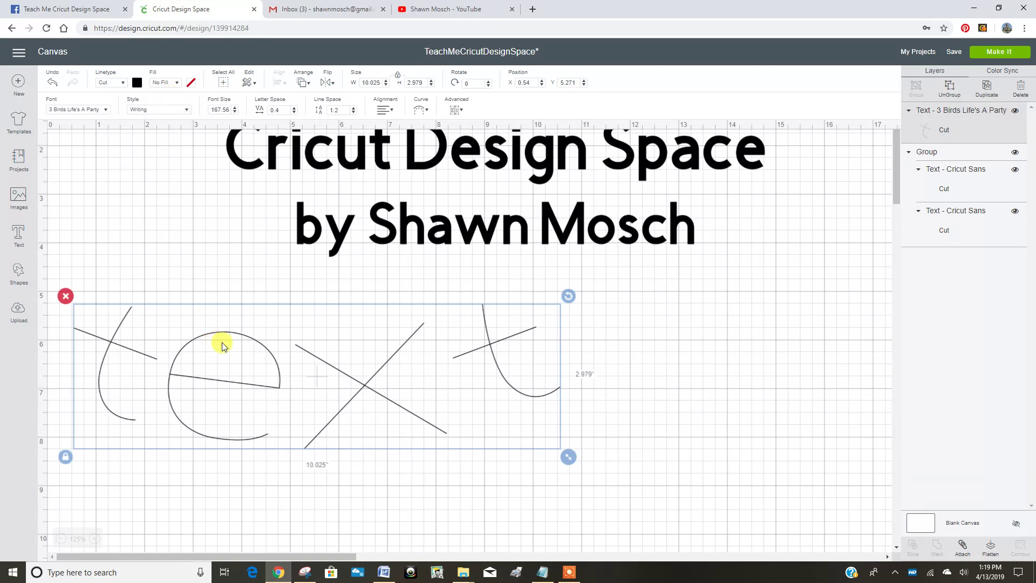
Replace the handwritten lettering with a new 'text' box placed just below the title
left_click(65, 296)
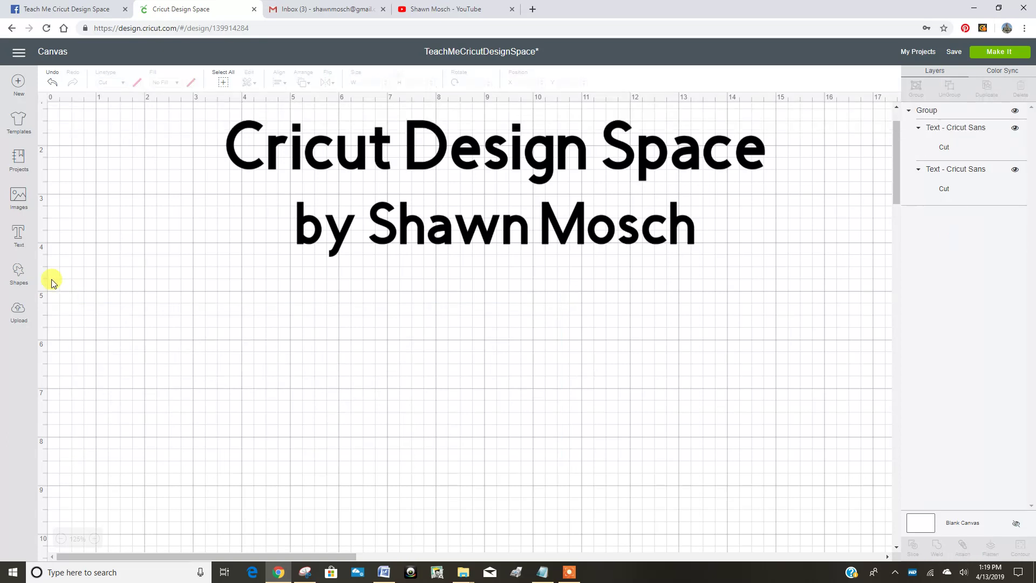
left_click(20, 237)
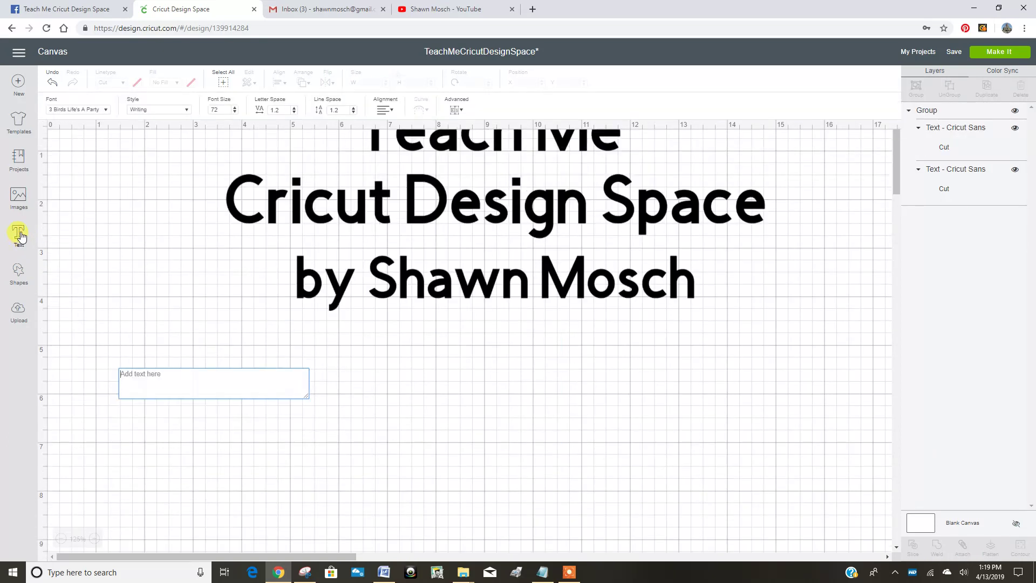
type("text")
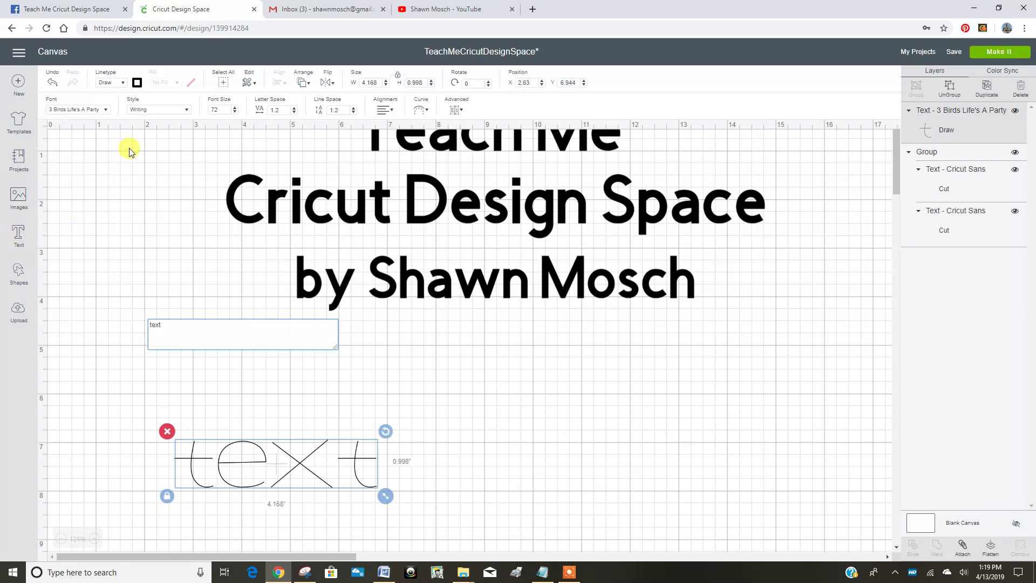
left_click(436, 449)
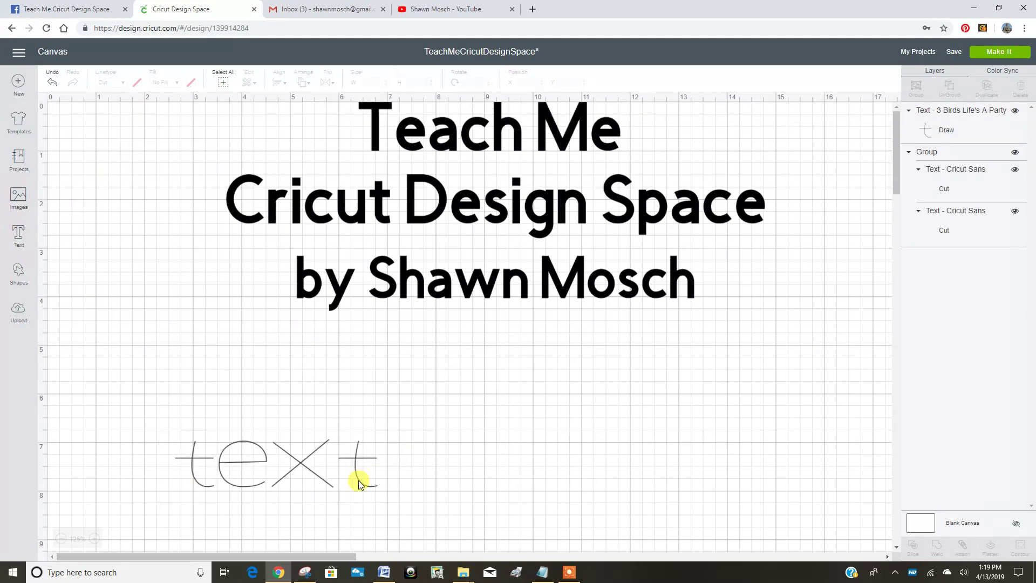
left_click_drag(293, 461, 251, 403)
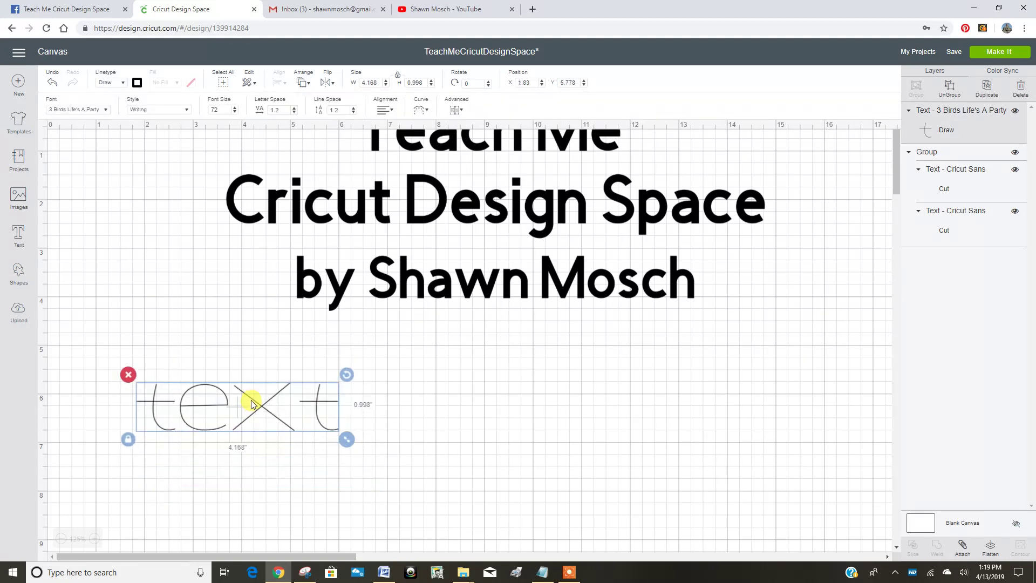
Set the new text's Linetype to Cut and its Fill to No Fill
left_click(111, 84)
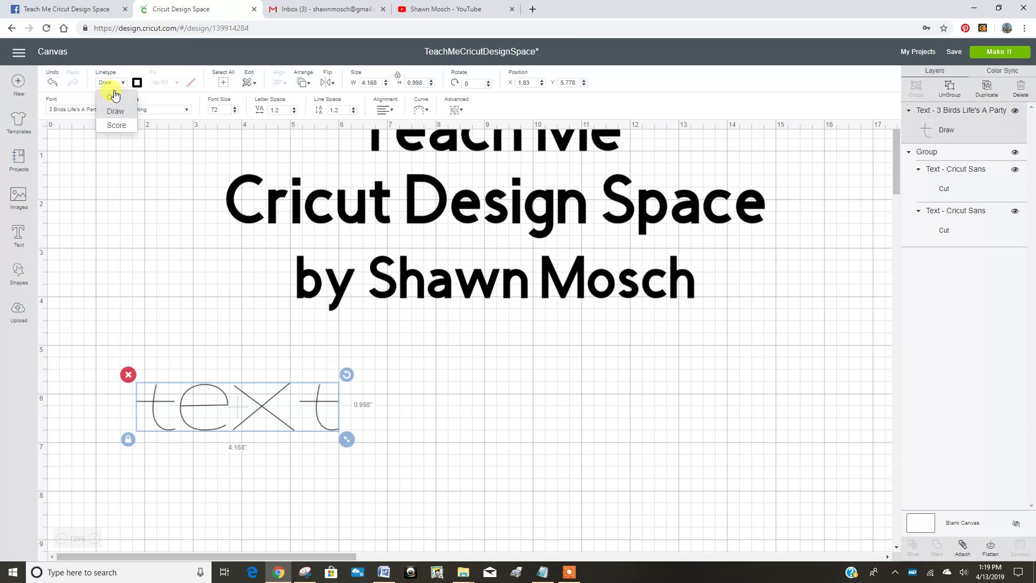
left_click(113, 97)
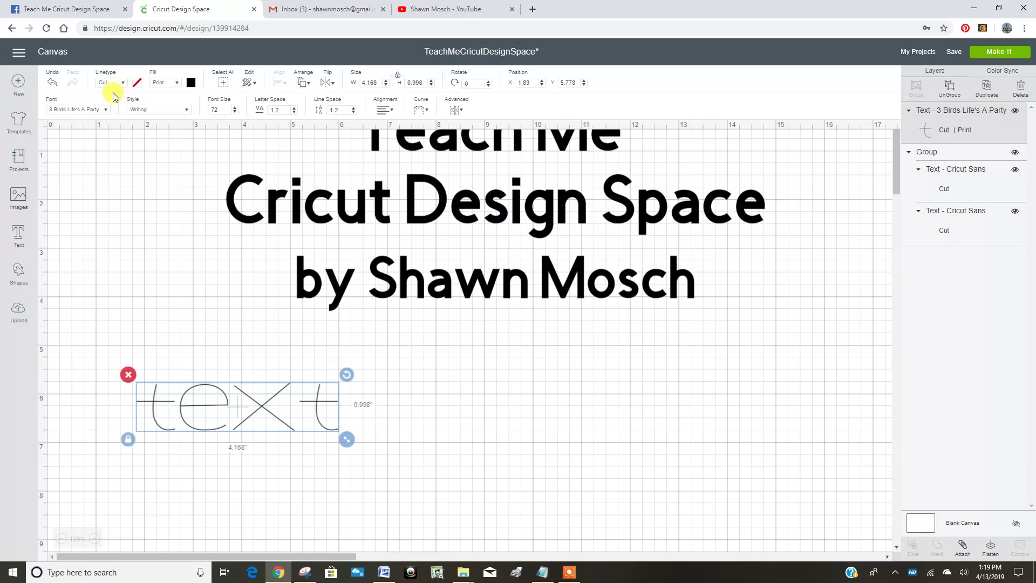
left_click(163, 84)
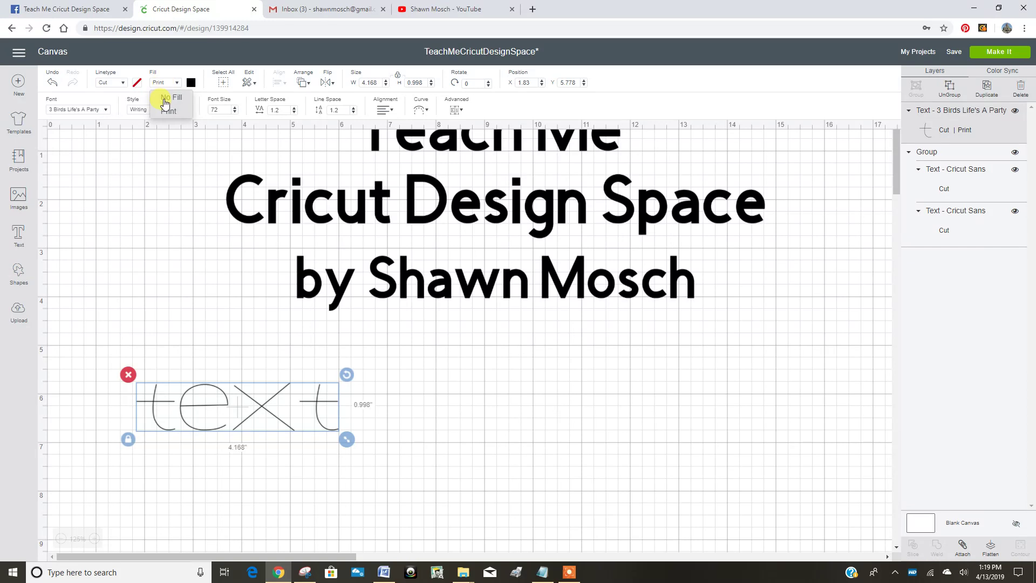
left_click(167, 100)
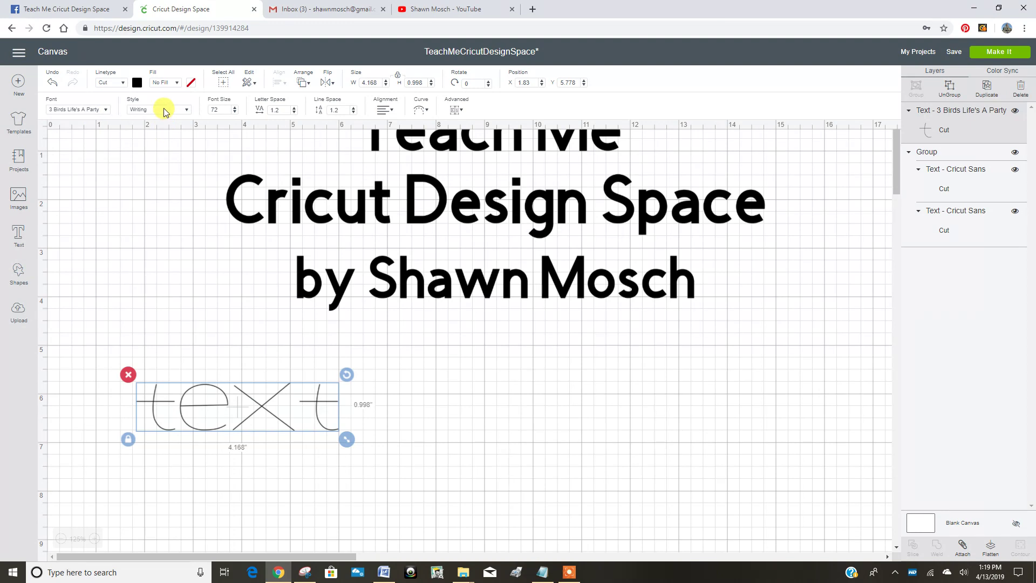
Apply the AR DARLING font to the text and scale it up to 4.32 × 1.419 in
left_click(83, 111)
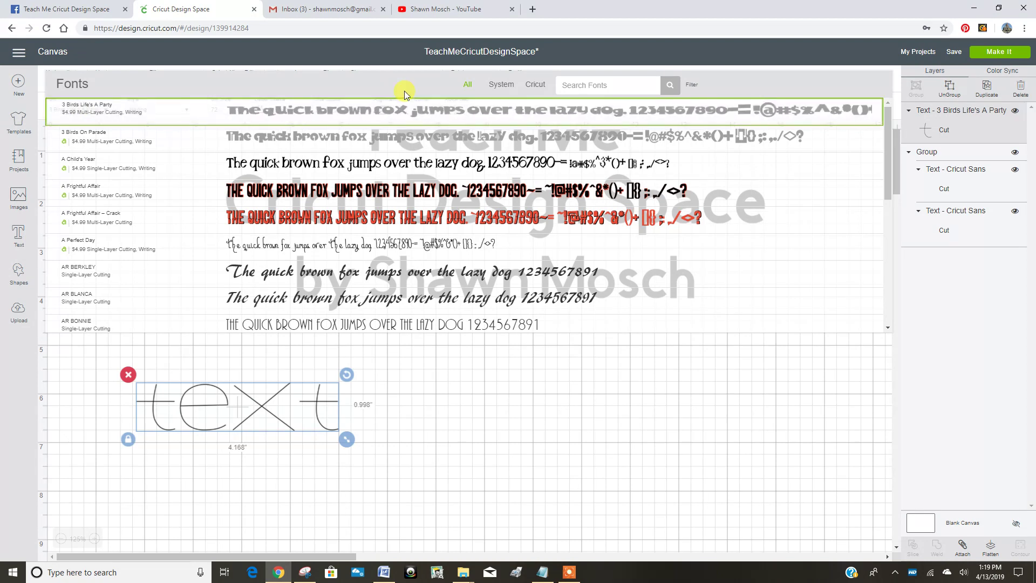
scroll(423, 108, "down", 2)
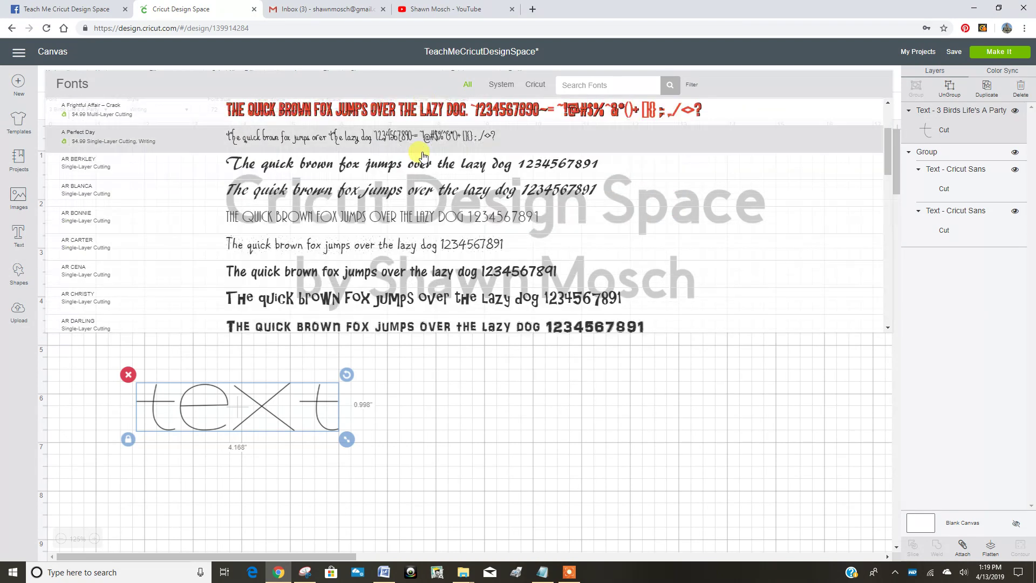
scroll(423, 156, "down", 1)
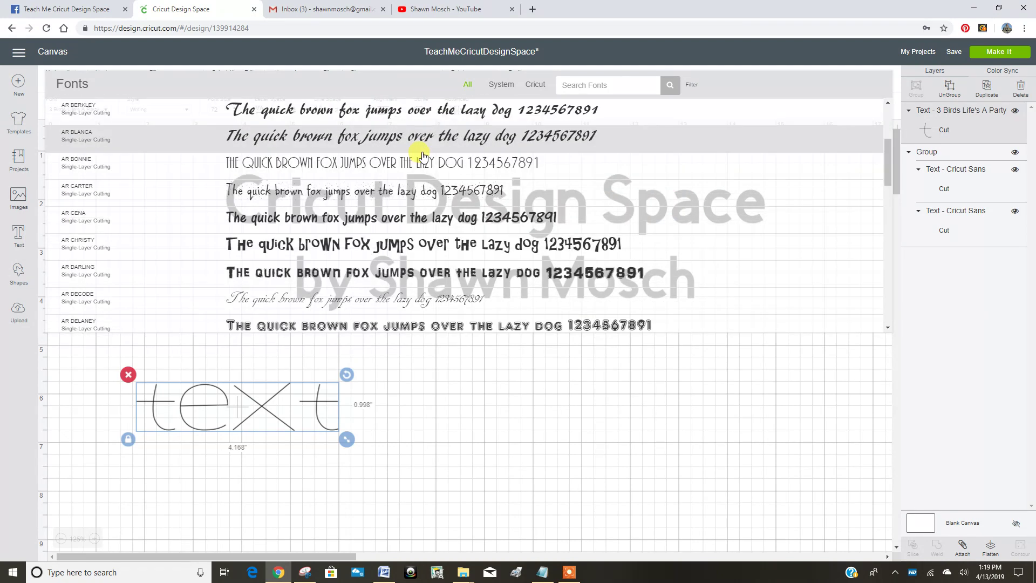
left_click(380, 272)
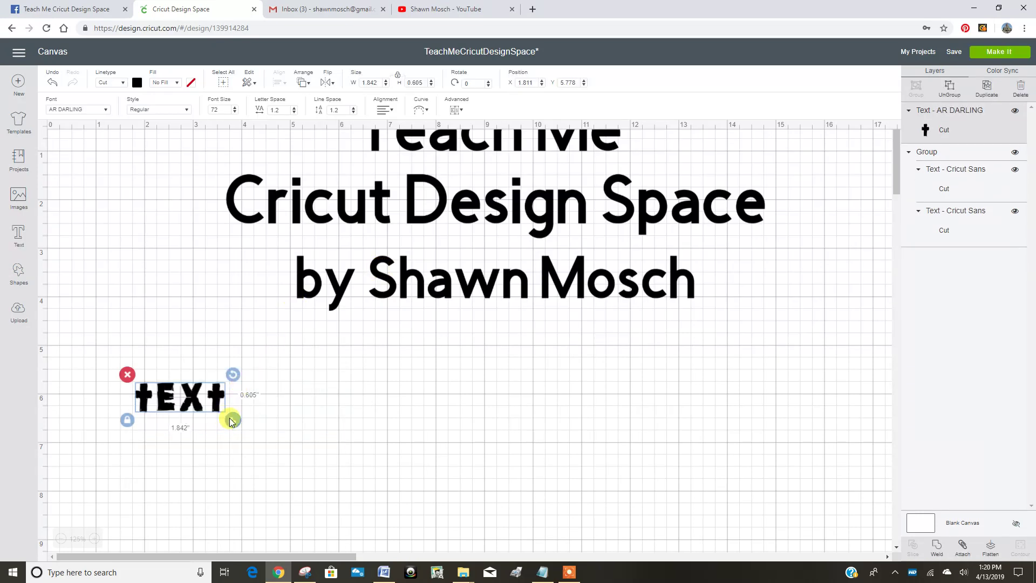
left_click_drag(228, 418, 351, 454)
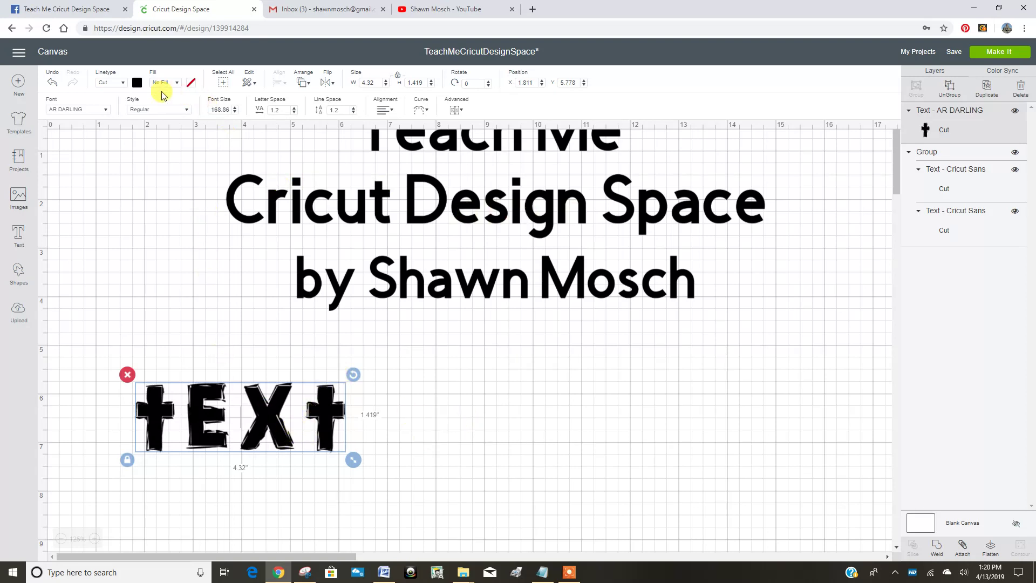
Change the AR DARLING 'tEXt' layer's Linetype from Cut to Draw
left_click(123, 82)
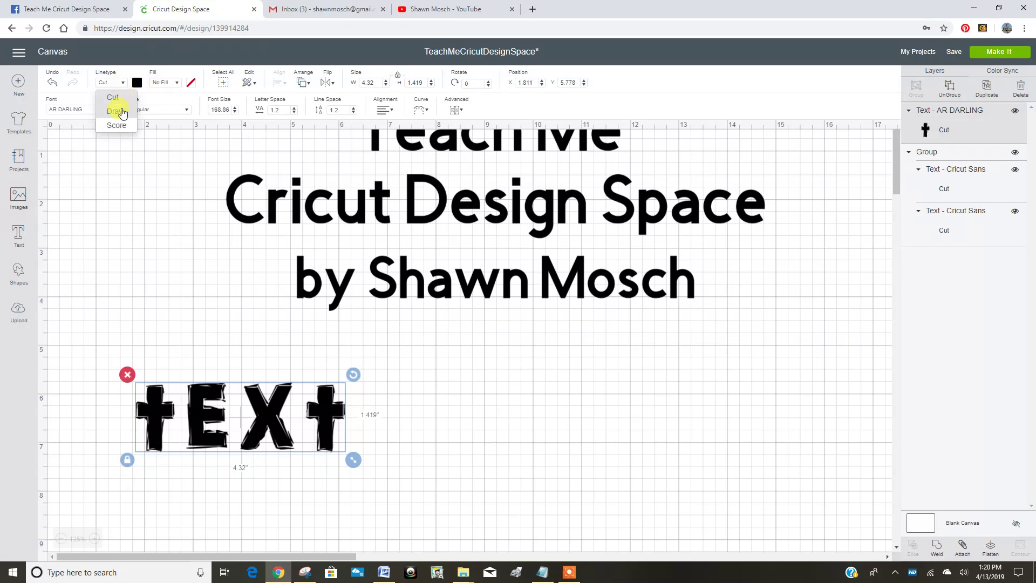
left_click(123, 113)
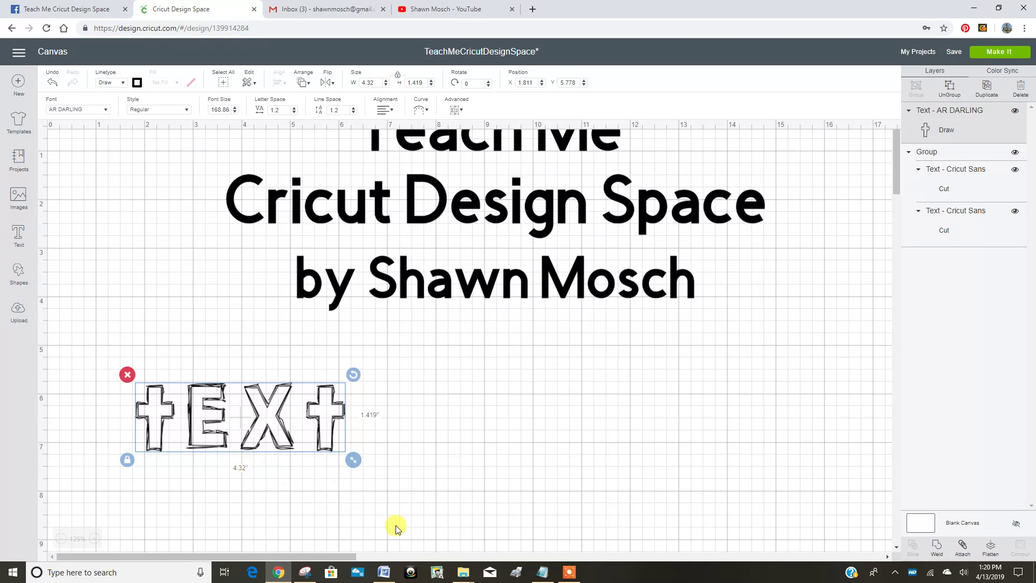
mouse_move(573, 575)
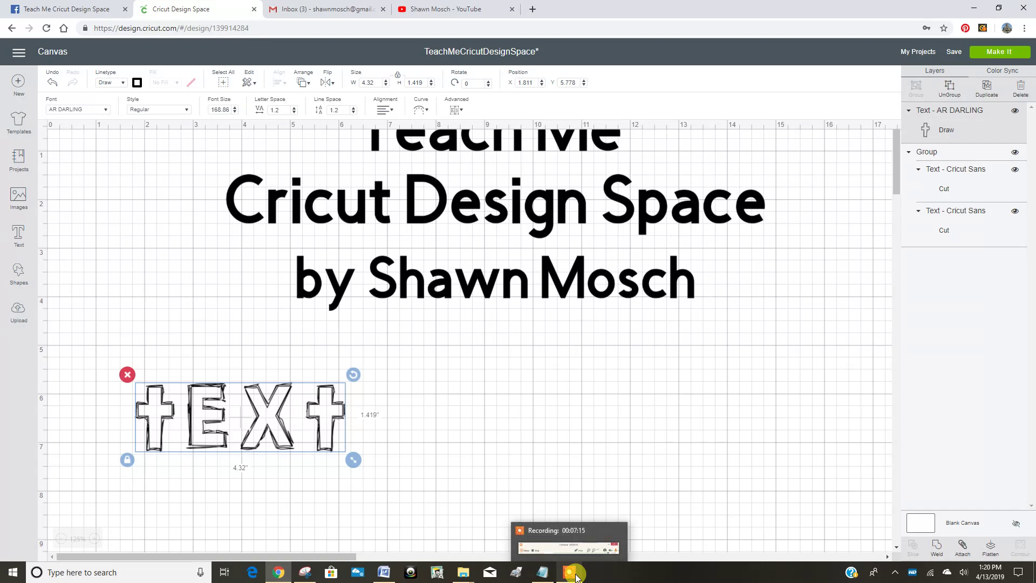
left_click(575, 575)
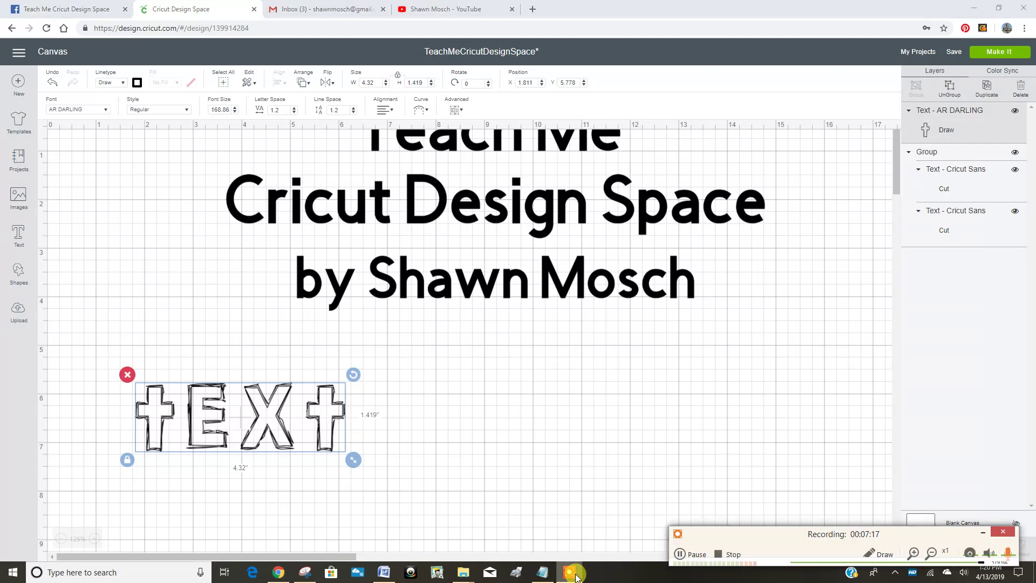